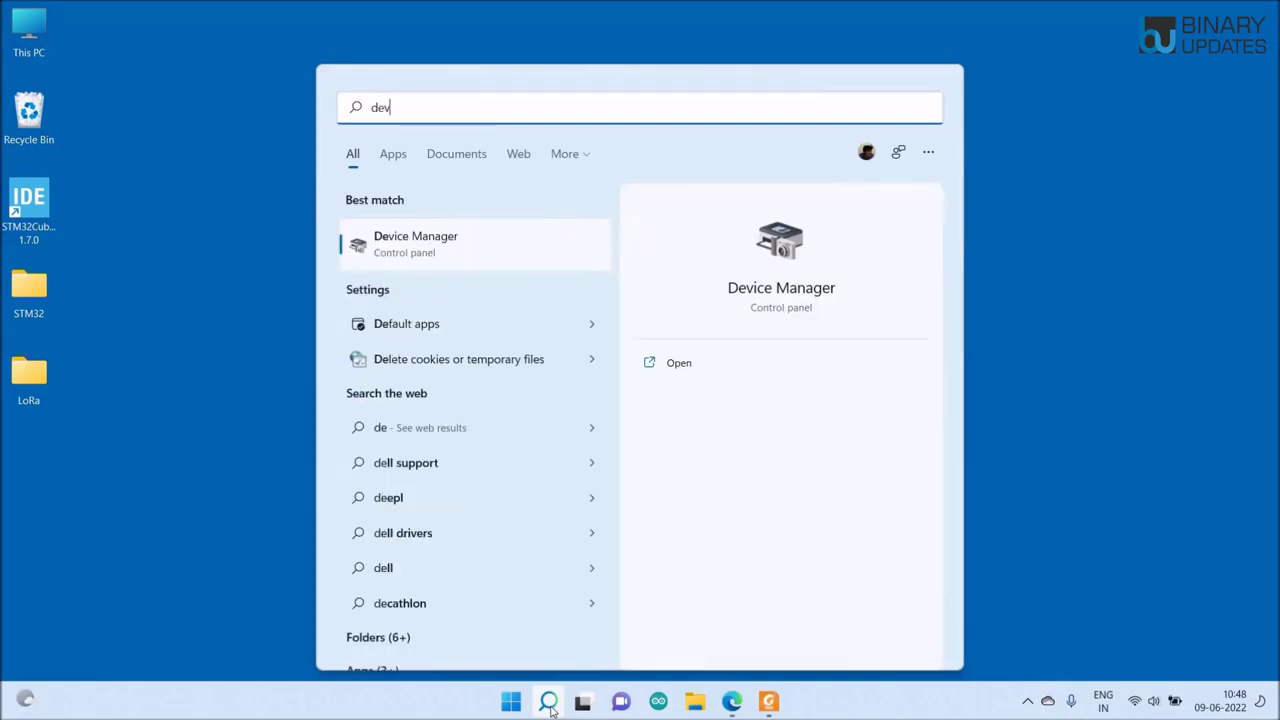
# - Open Device Manager and check which COM port the Silicon Labs CP210x USB to UART Bridge uses, then minimise it
pyautogui.write('ice')
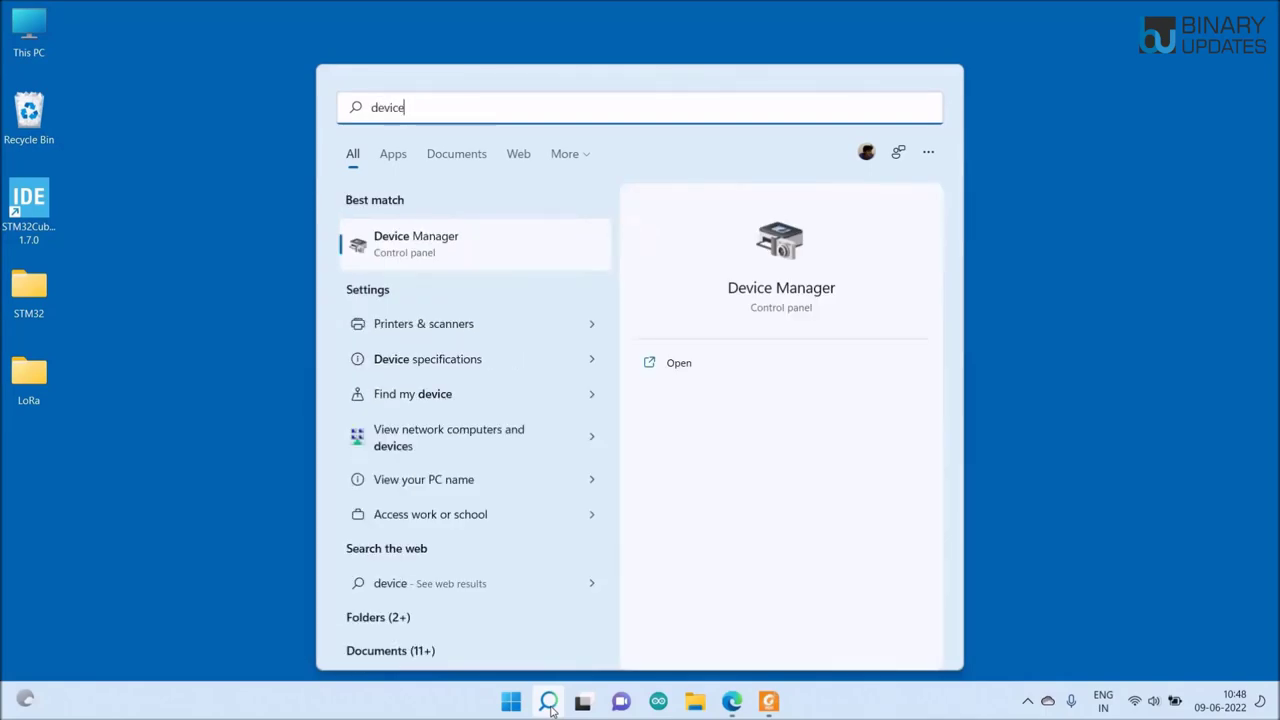
pyautogui.click(451, 245)
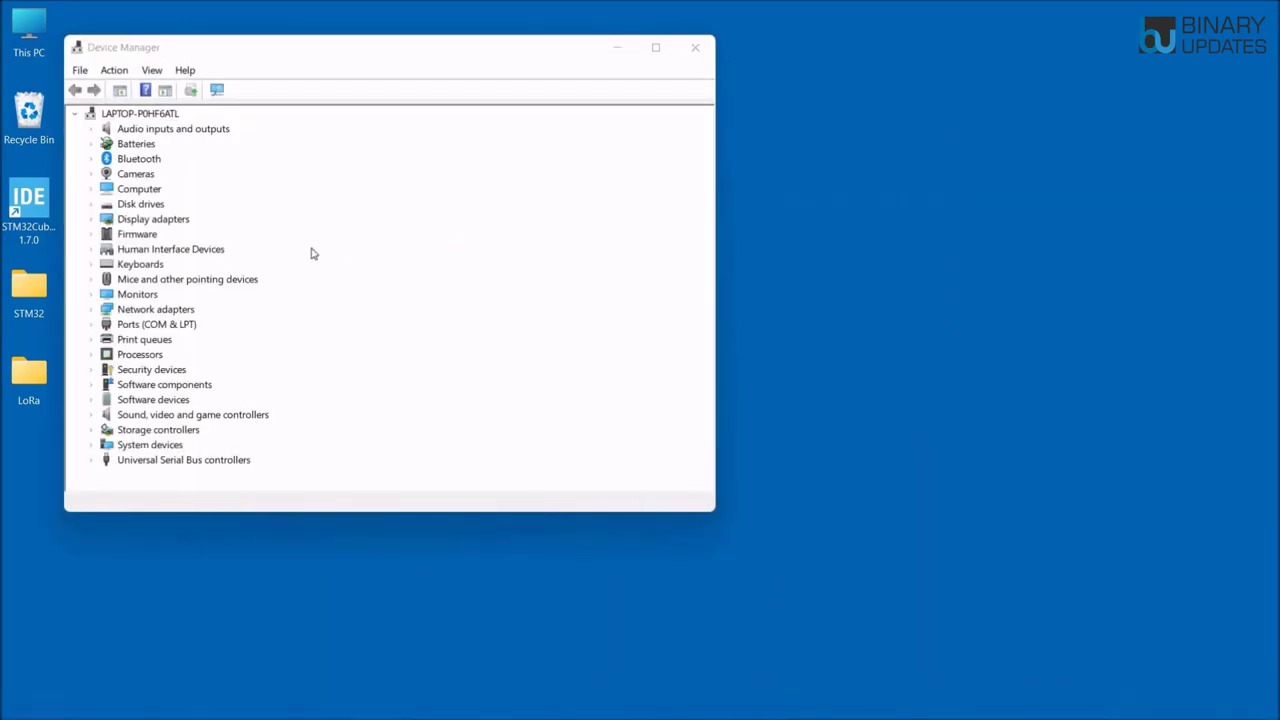
pyautogui.click(92, 325)
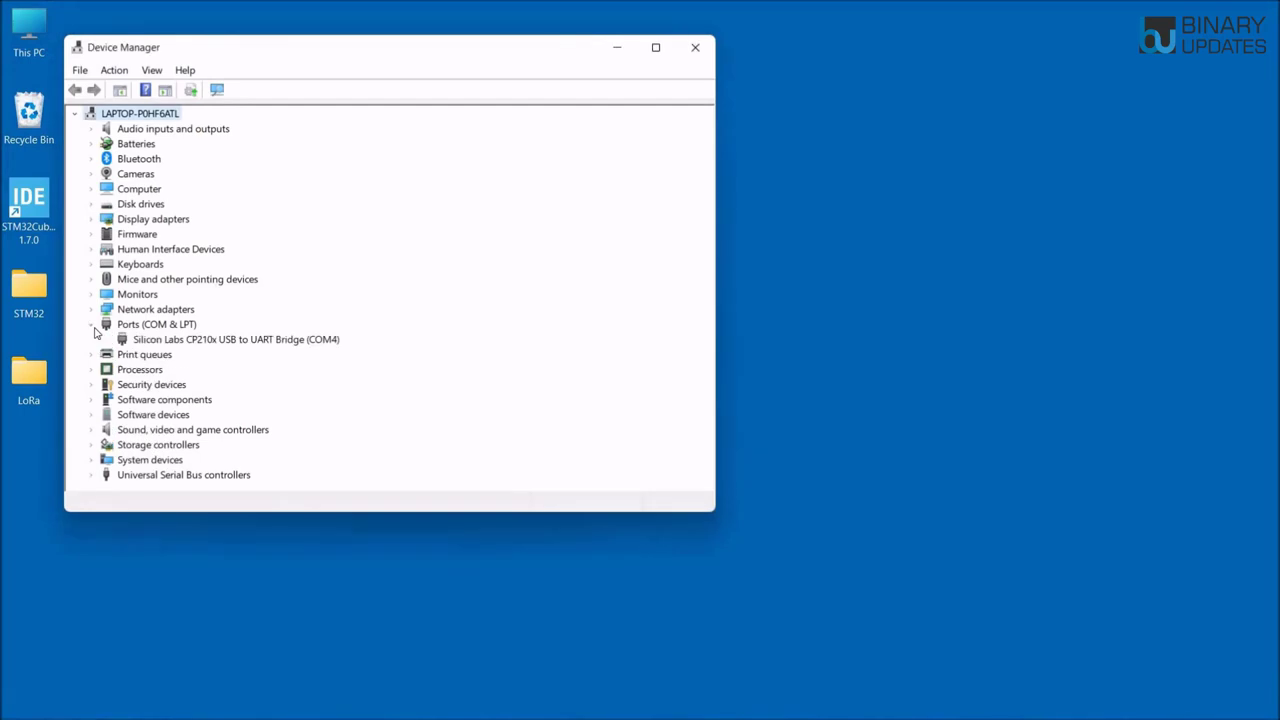
pyautogui.click(300, 341)
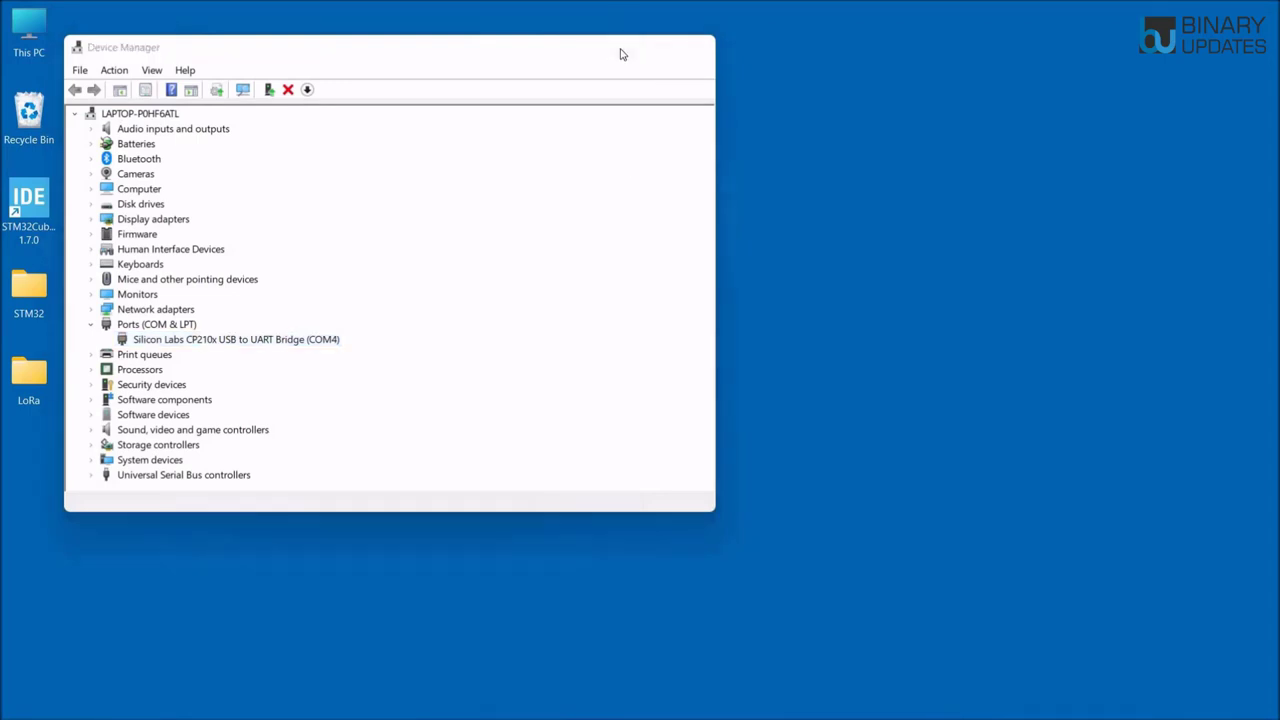
pyautogui.click(620, 52)
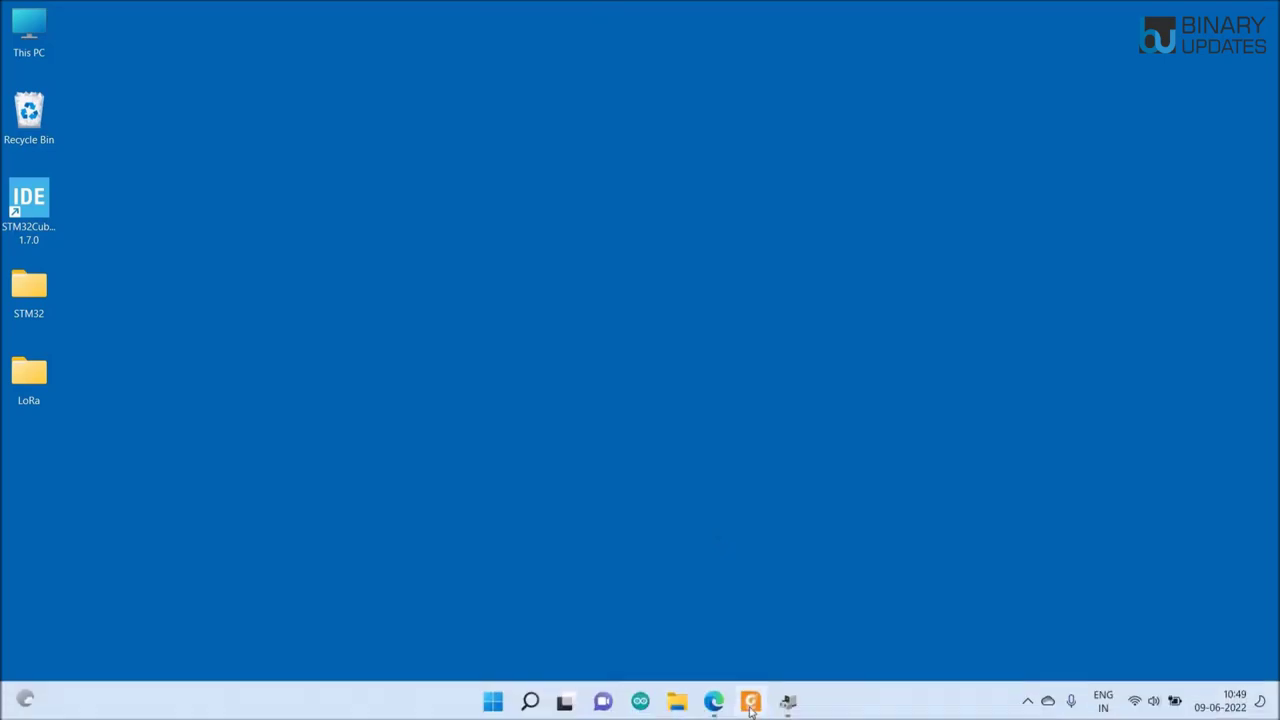
# - Switch to Foxit PDF Reader and review the AT+IPR baud rate section of the REYAX LoRa AT command guide
pyautogui.click(750, 701)
pyautogui.scroll(-10, 710, 403)
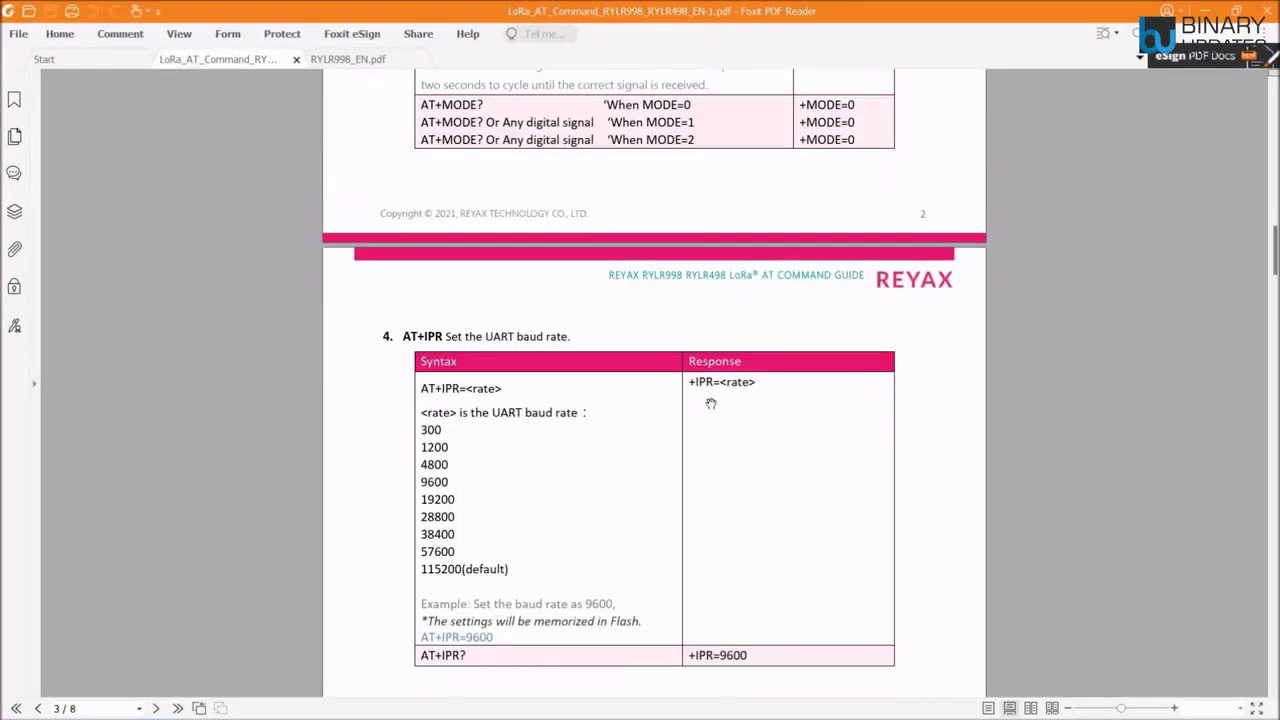
pyautogui.scroll(-1, 709, 403)
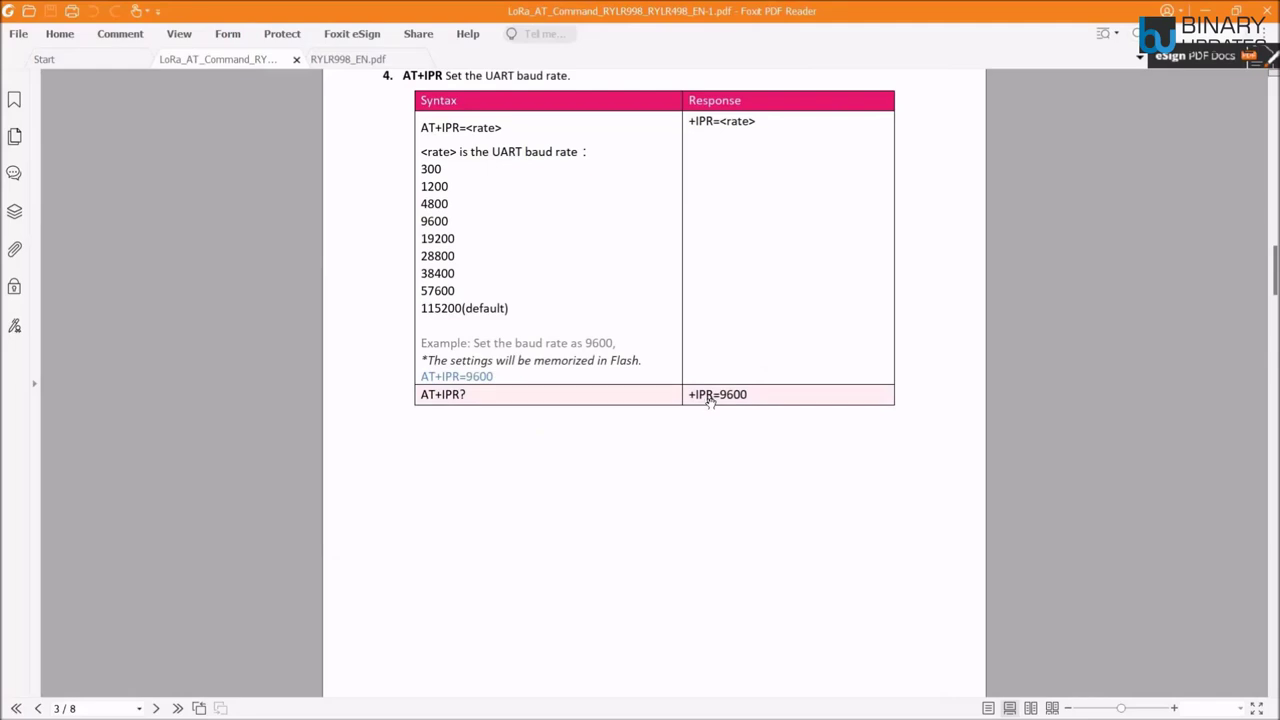
pyautogui.scroll(3, 710, 400)
pyautogui.scroll(20, 710, 403)
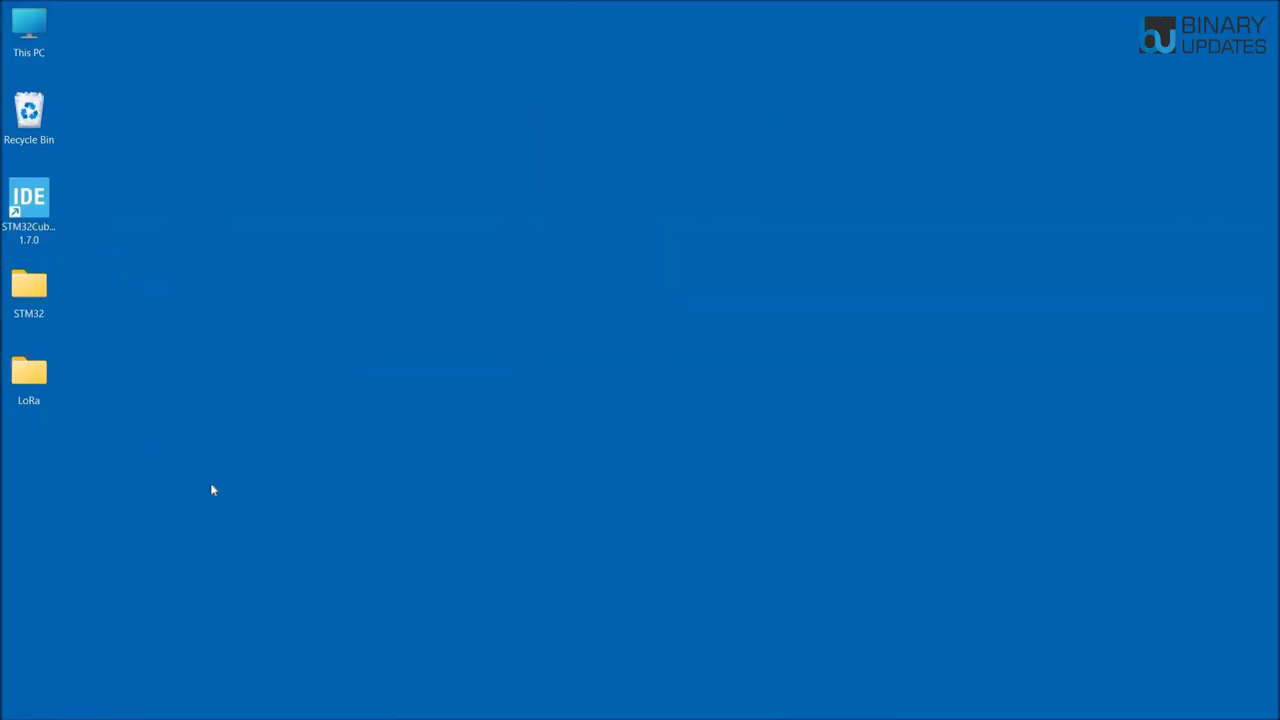
# - Open the Arduino IDE and select COM4 as the serial port for the blank2 sketch
pyautogui.click(640, 700)
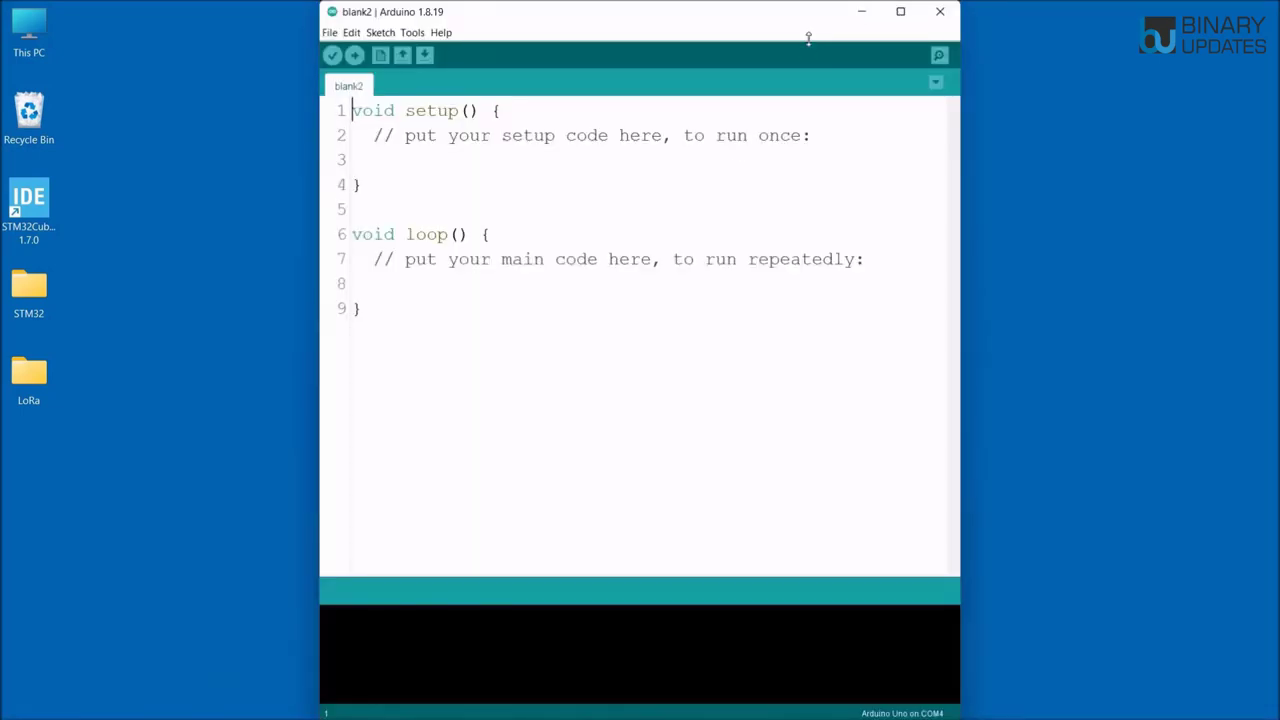
pyautogui.moveTo(758, 84); pyautogui.dragTo(546, 69)
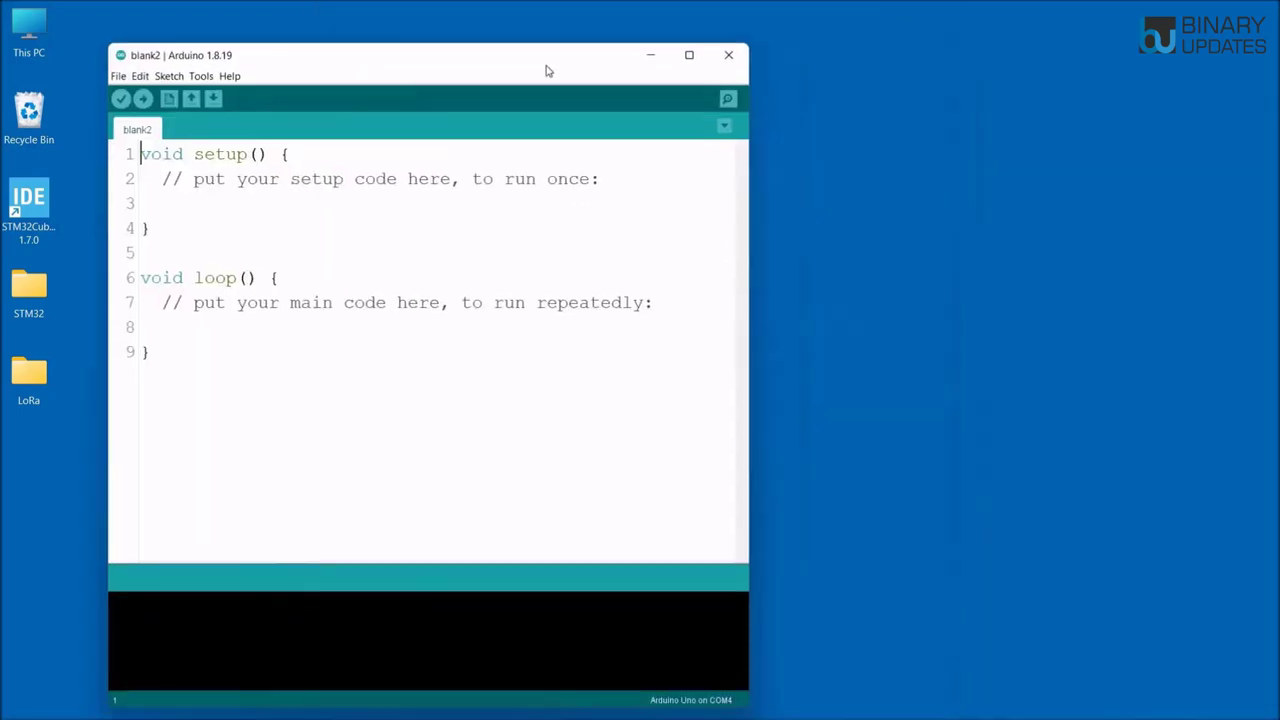
pyautogui.click(200, 75)
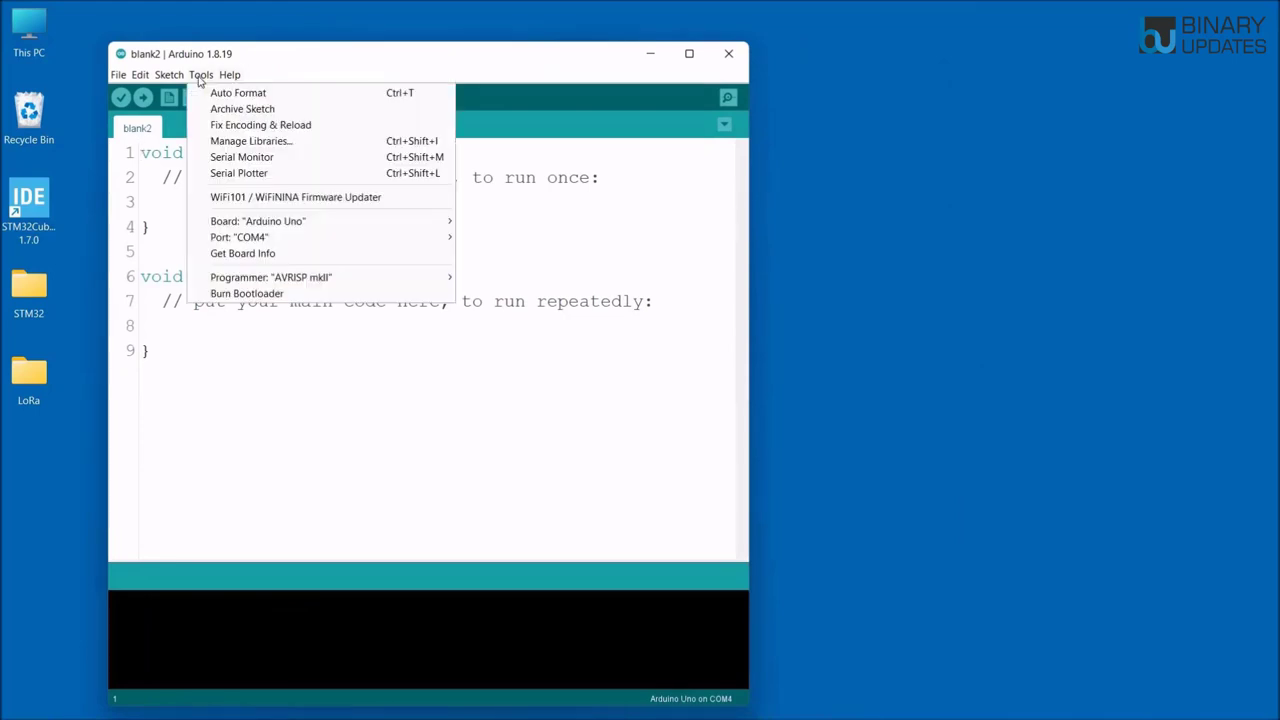
pyautogui.moveTo(428, 240)
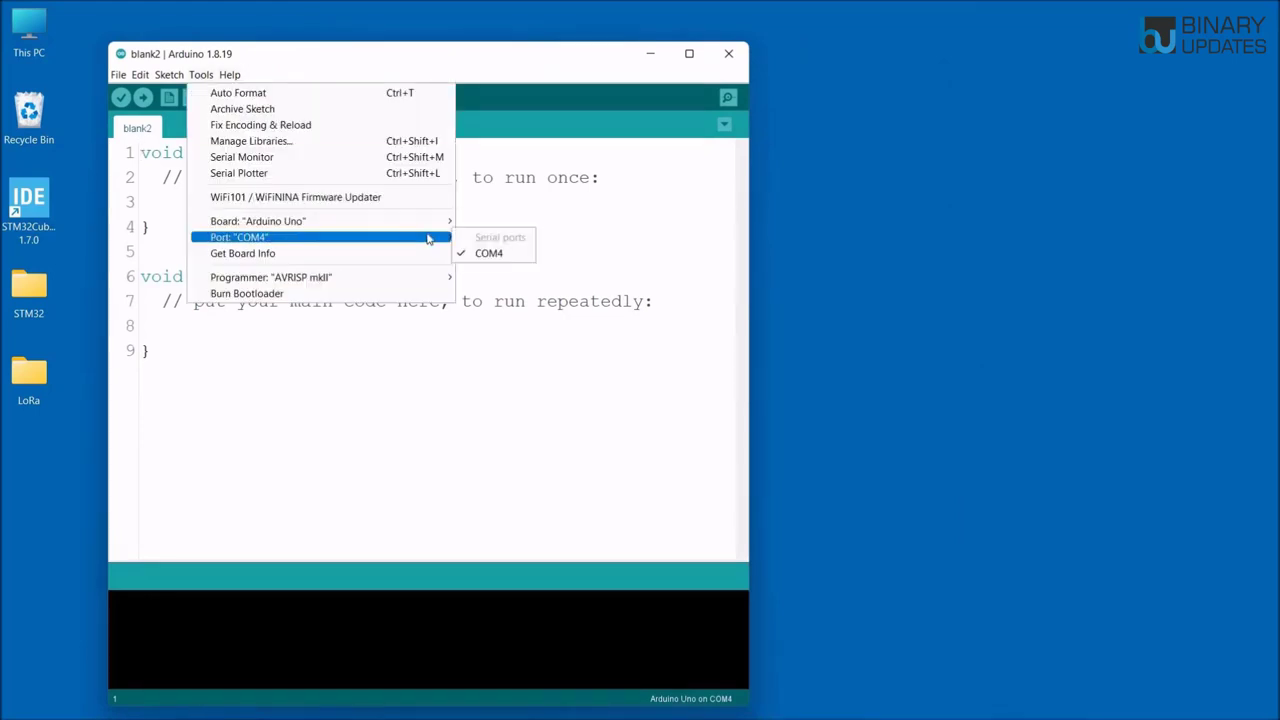
pyautogui.click(494, 254)
# - Open the Serial Monitor for COM4, minimise the sketch window and move the monitor to a clear area of the desktop
pyautogui.click(728, 97)
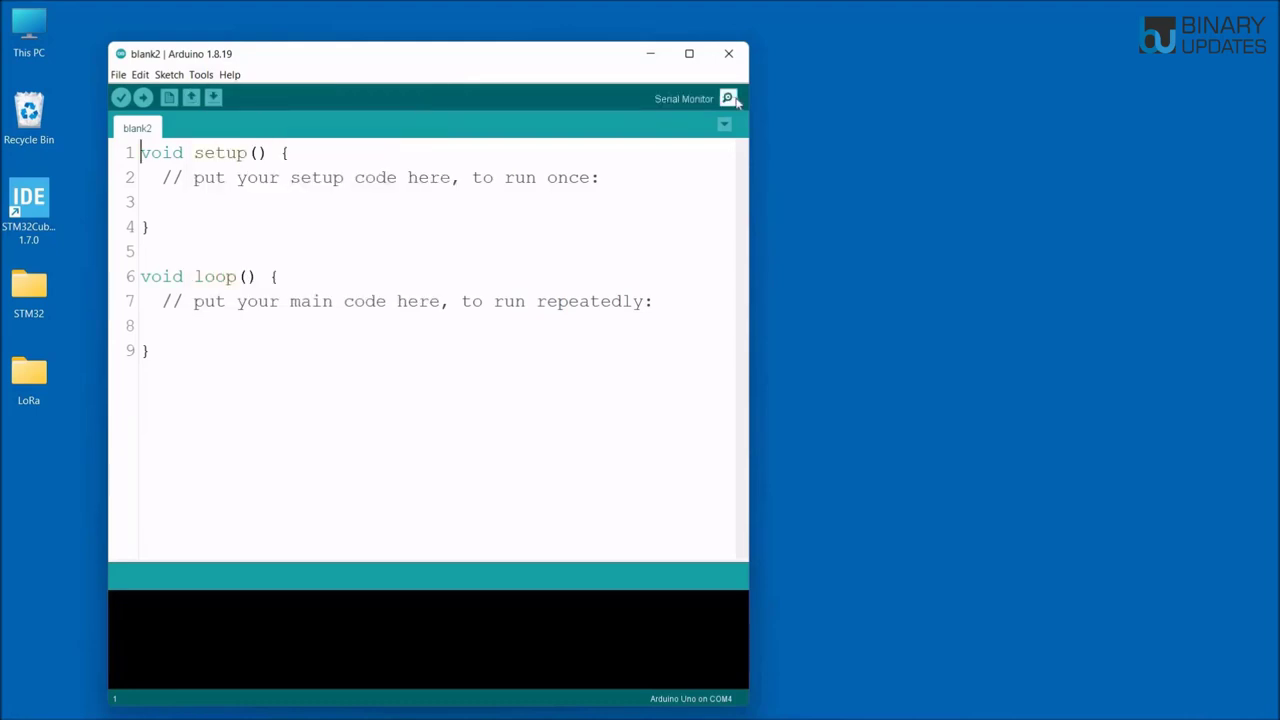
pyautogui.click(650, 53)
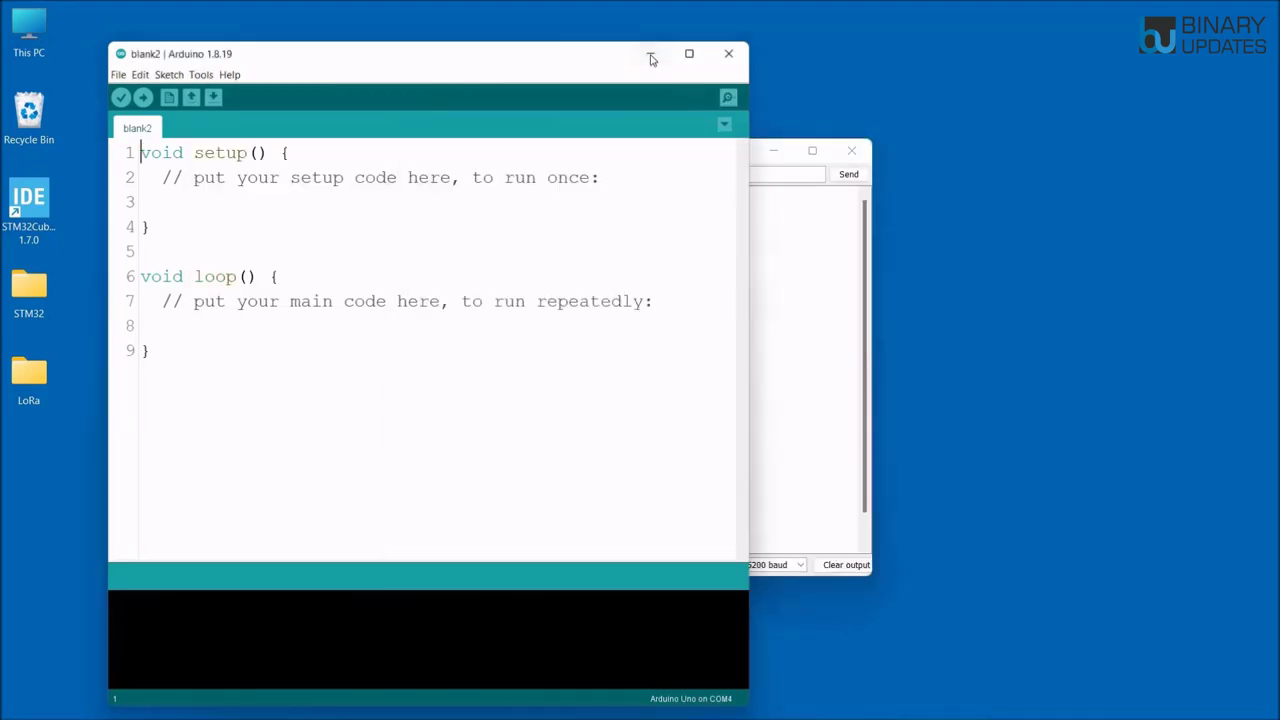
pyautogui.moveTo(663, 160); pyautogui.dragTo(422, 122)
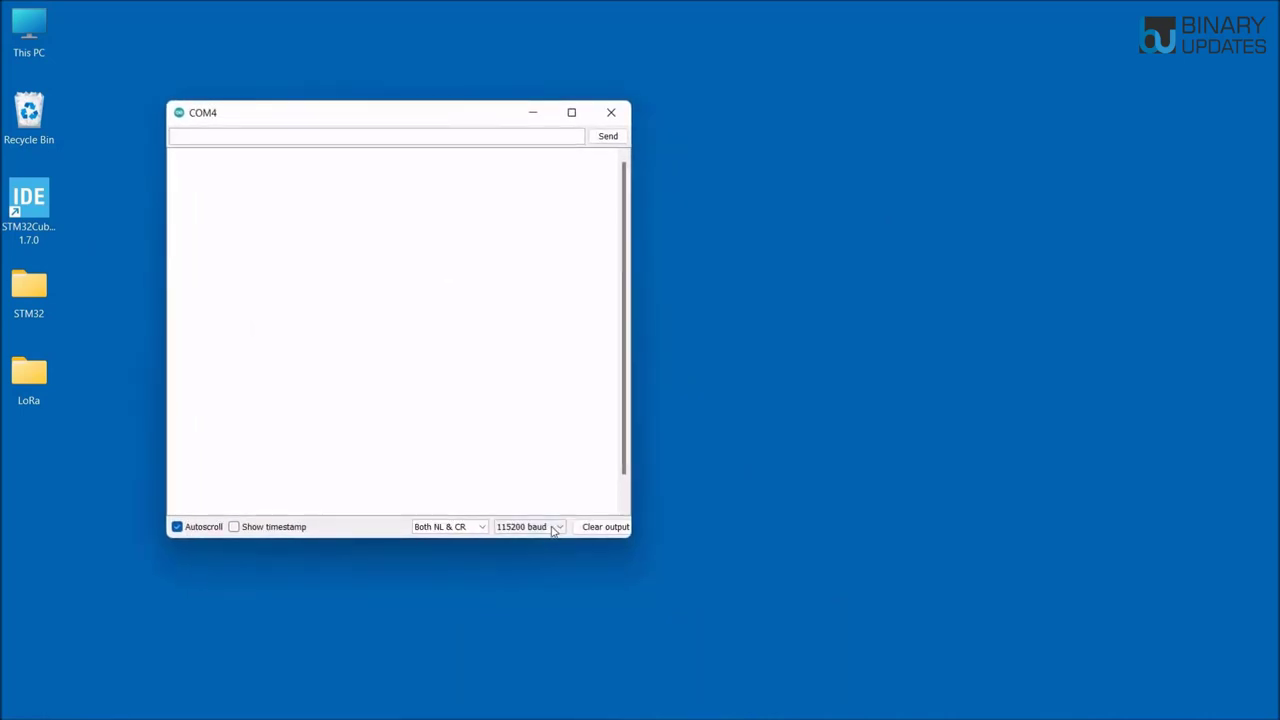
# - Select 115200 baud as the communication speed of the COM4 serial monitor
pyautogui.click(553, 530)
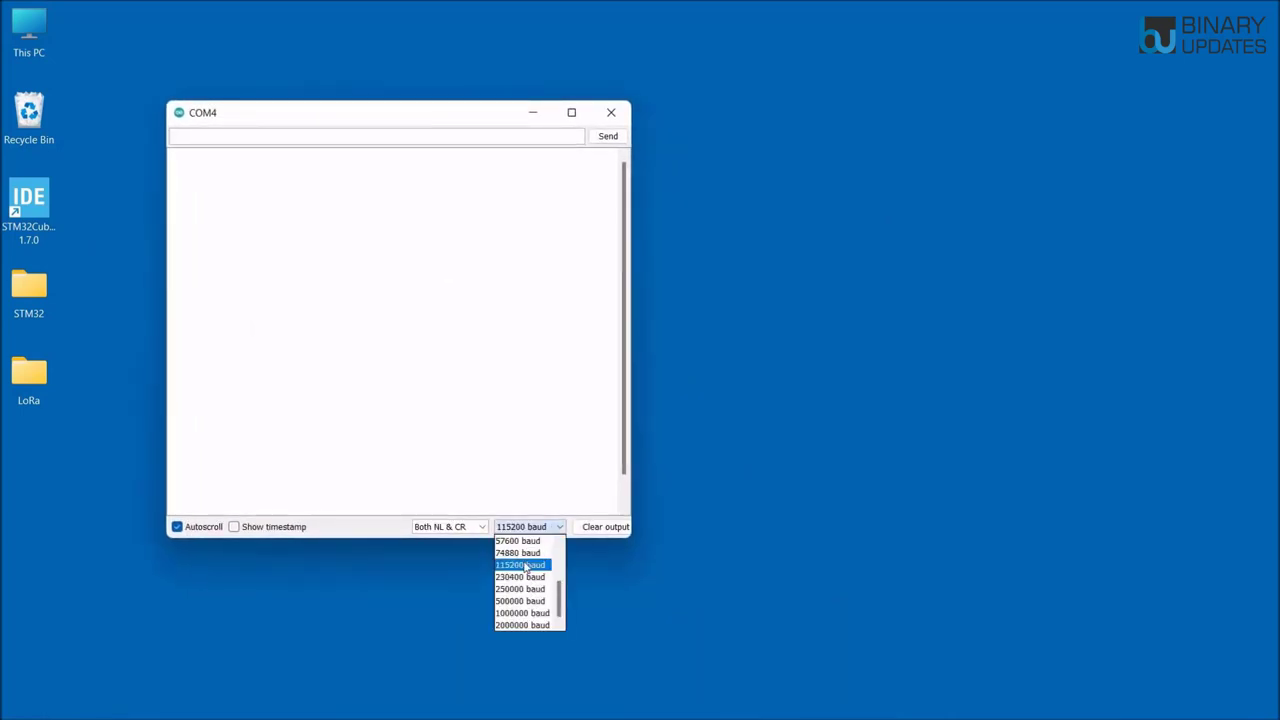
pyautogui.click(544, 536)
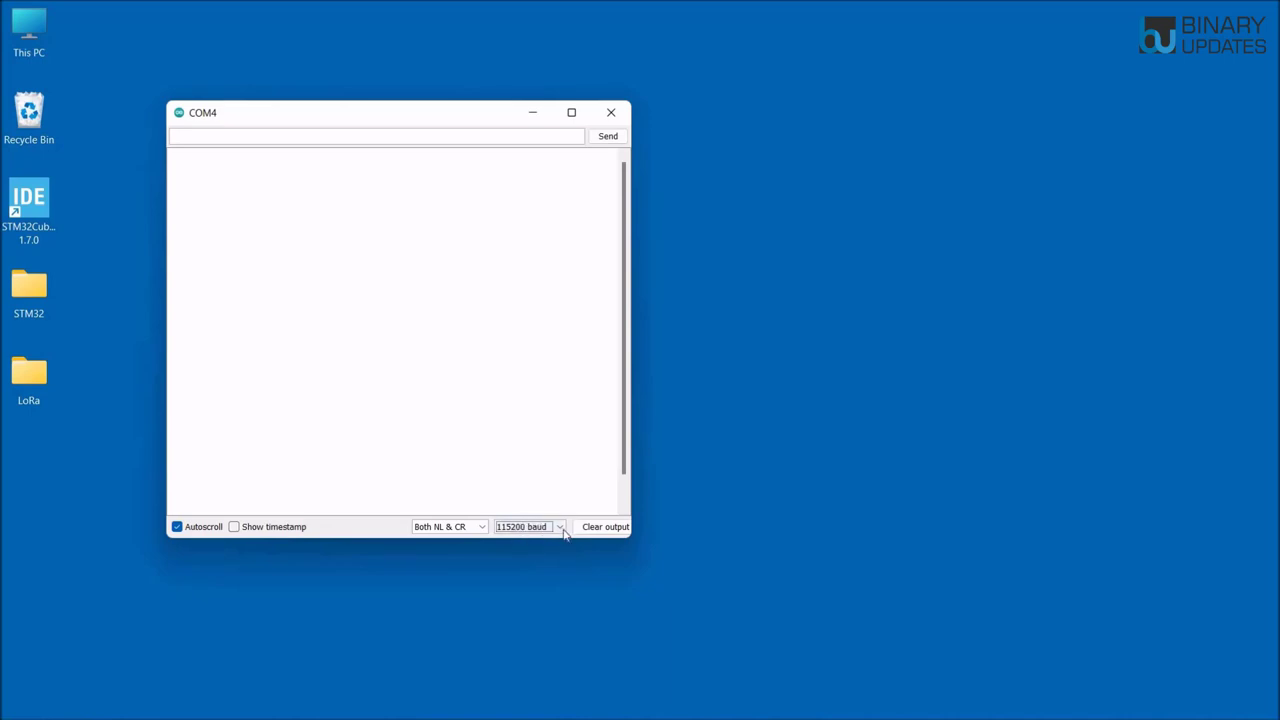
pyautogui.click(560, 528)
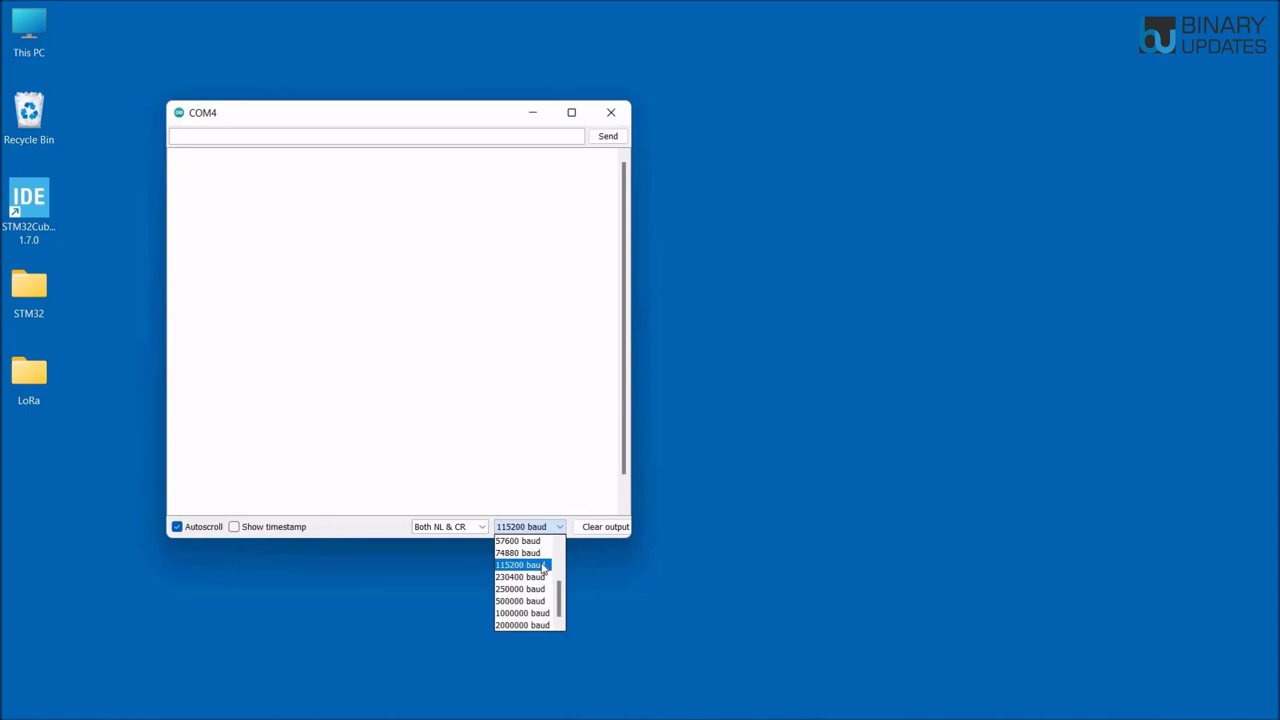
pyautogui.click(518, 565)
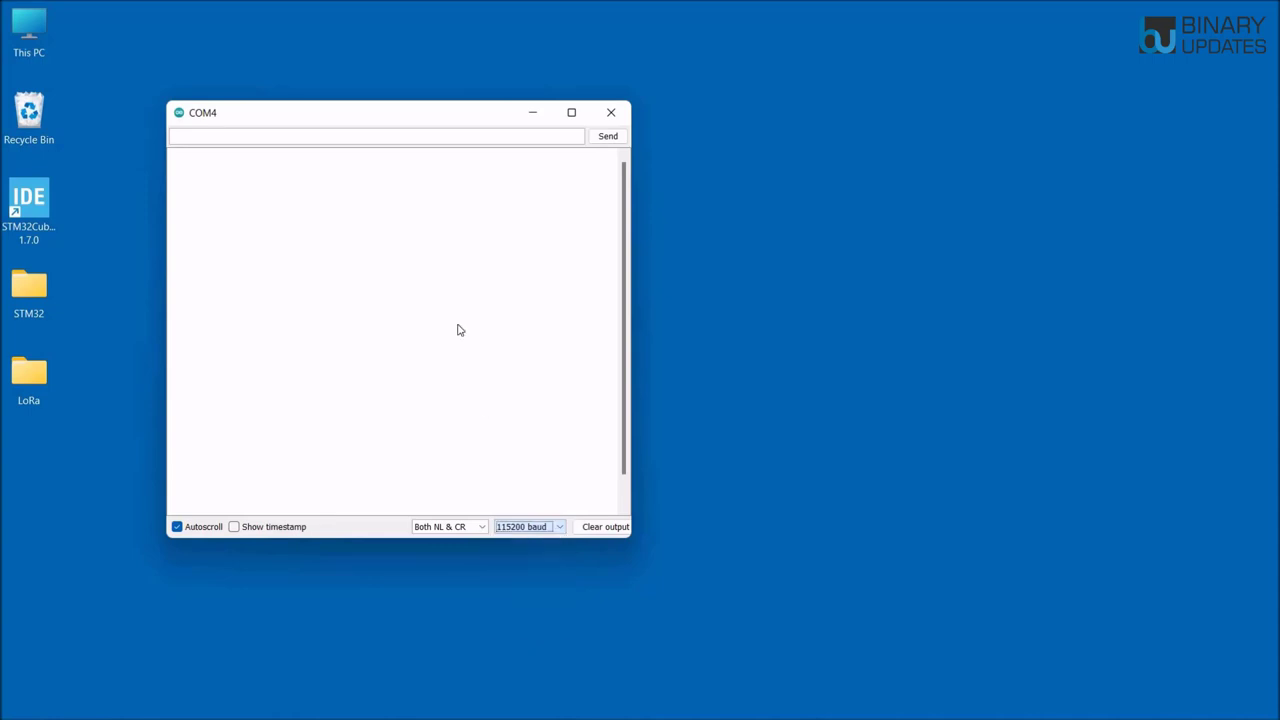
# - Send AT to test the LoRa module on COM4, and set its address with AT+ADDRESS=1
pyautogui.click(263, 138)
pyautogui.write('AT')
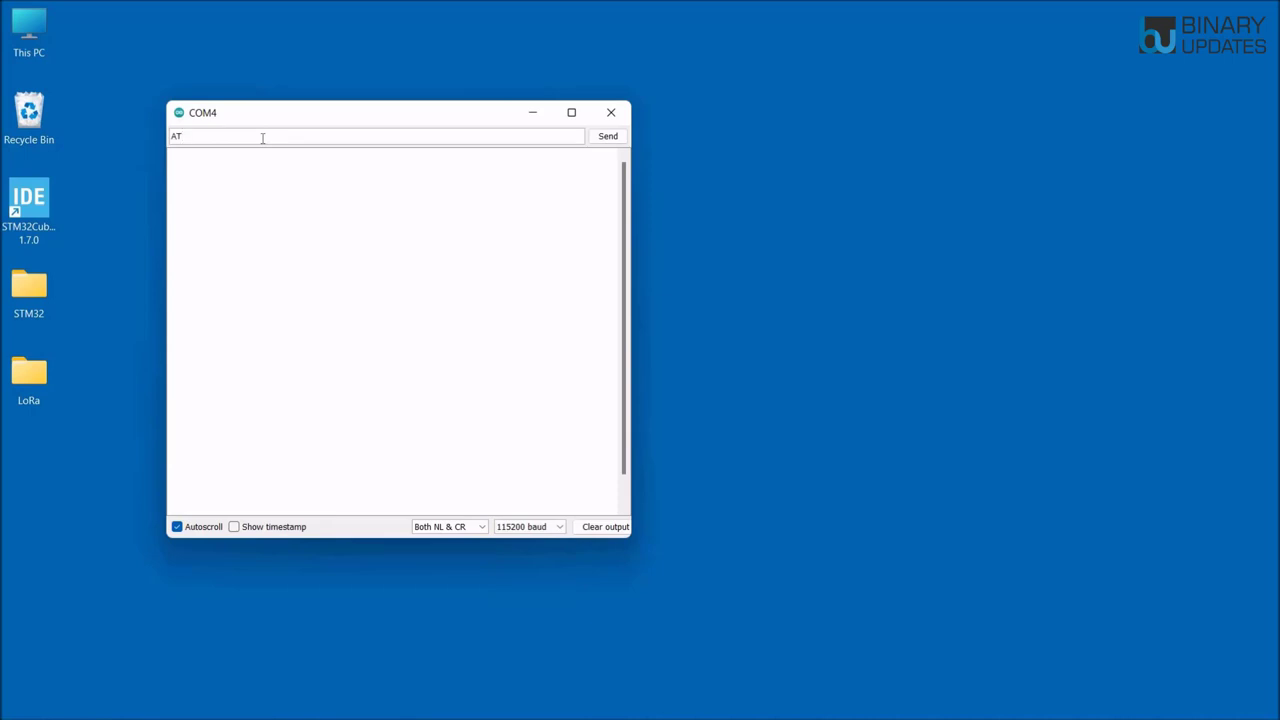
pyautogui.press('Return')
pyautogui.write('AT+ADDRESS=1')
pyautogui.press('Return')
# - Set the module's network ID with AT+NETWORKID=5 and its frequency band with AT+BAND=865000000
pyautogui.write('AT+NETWORKID')
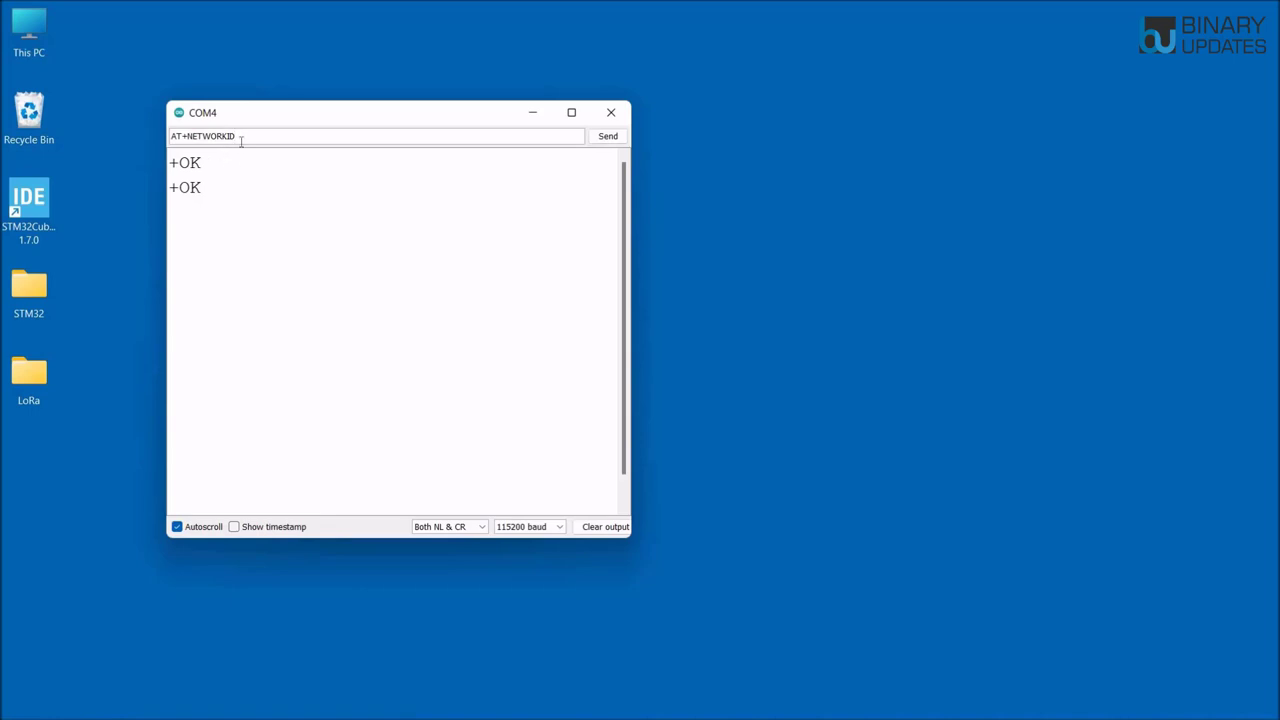
pyautogui.write('=5')
pyautogui.press('Return')
pyautogui.write('AT+BAND=865000000')
pyautogui.press('Return')
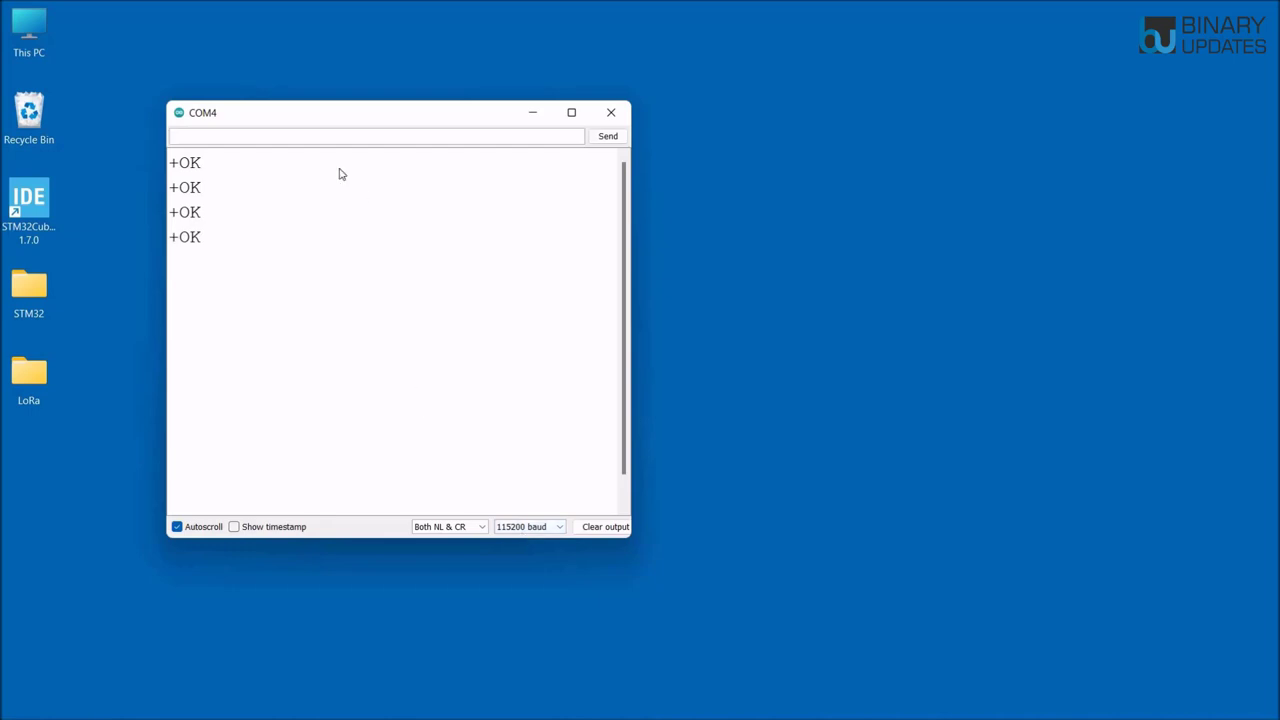
# - Set the module's UART baud rate with AT+IPR=9600 and send a test AT command
pyautogui.write('AT+IPR=9600')
pyautogui.press('Return')
pyautogui.write('AT')
pyautogui.press('Return')
# - Change the COM4 serial monitor to 9600 baud and send AT to test the module at that speed
pyautogui.click(547, 530)
pyautogui.scroll(-2, 562, 608)
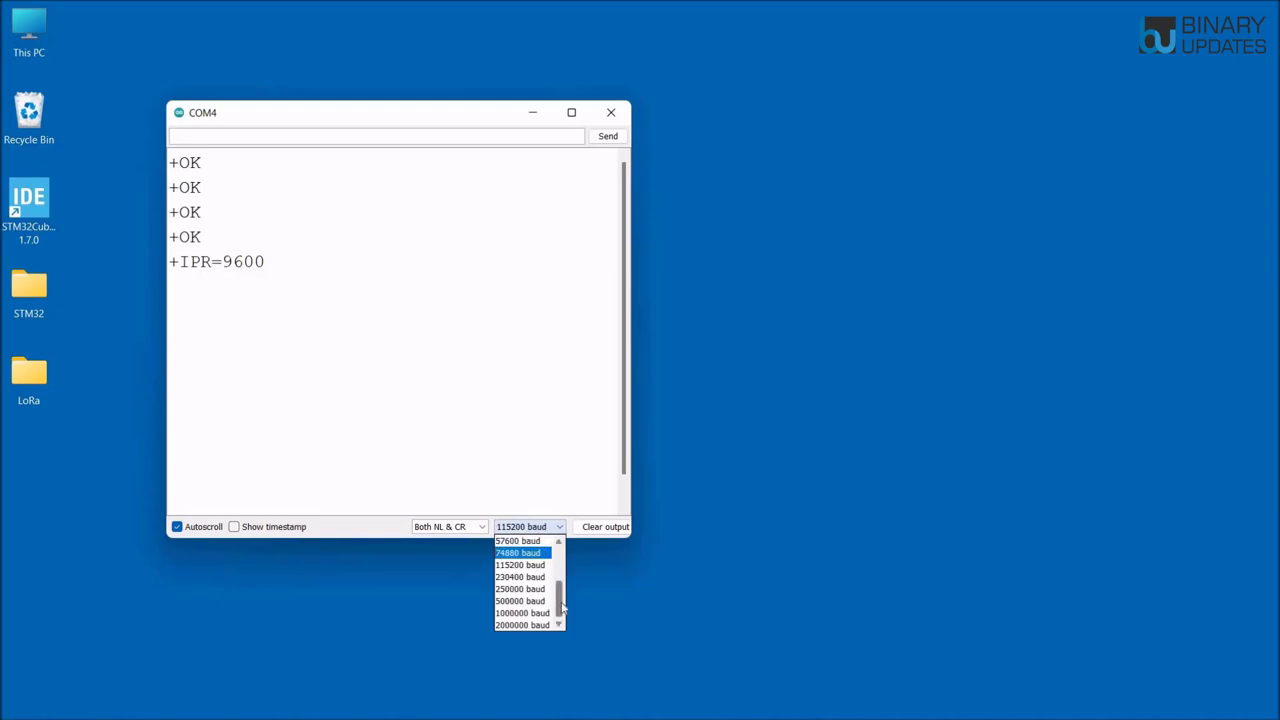
pyautogui.scroll(2, 540, 590)
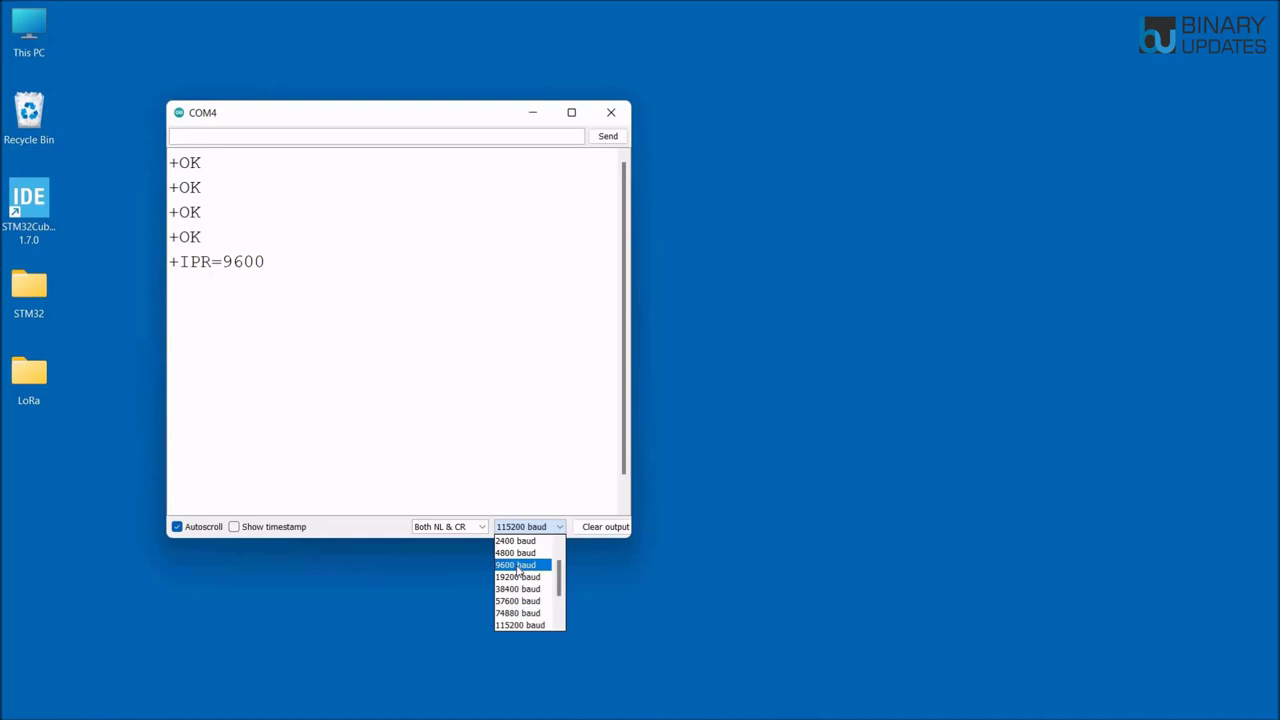
pyautogui.click(517, 566)
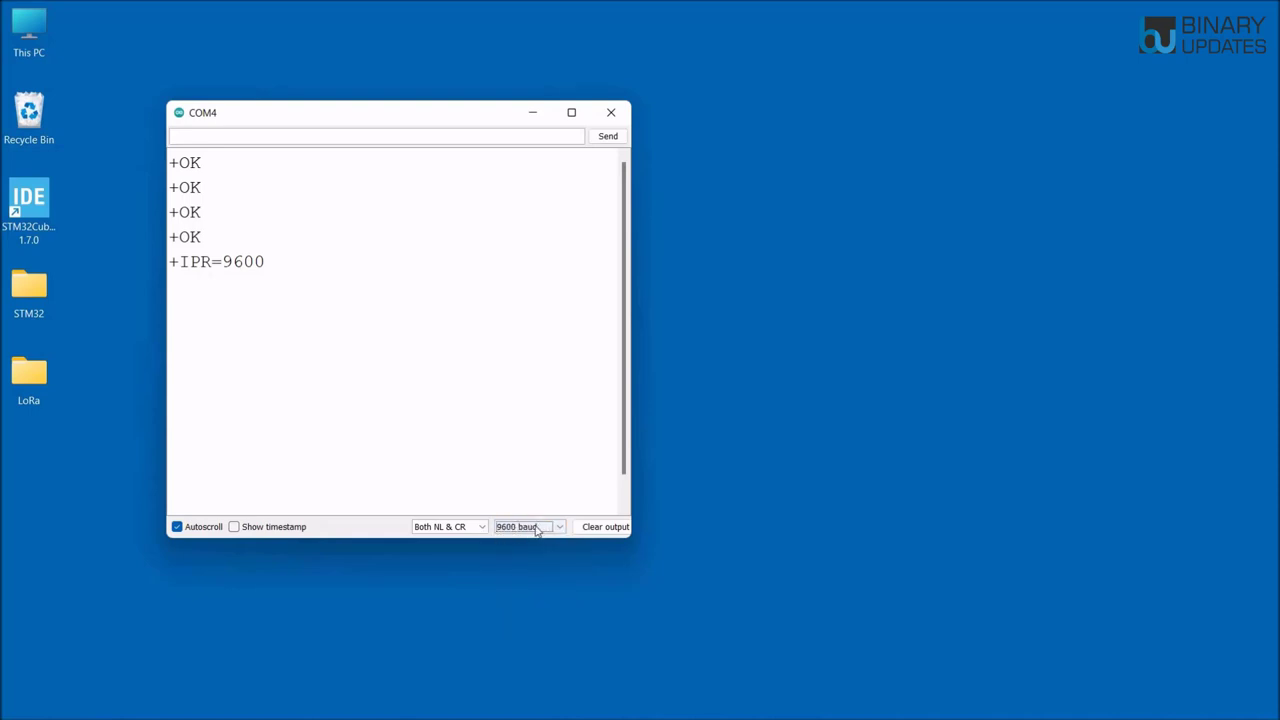
pyautogui.click(389, 134)
pyautogui.write('AT')
pyautogui.press('Return')
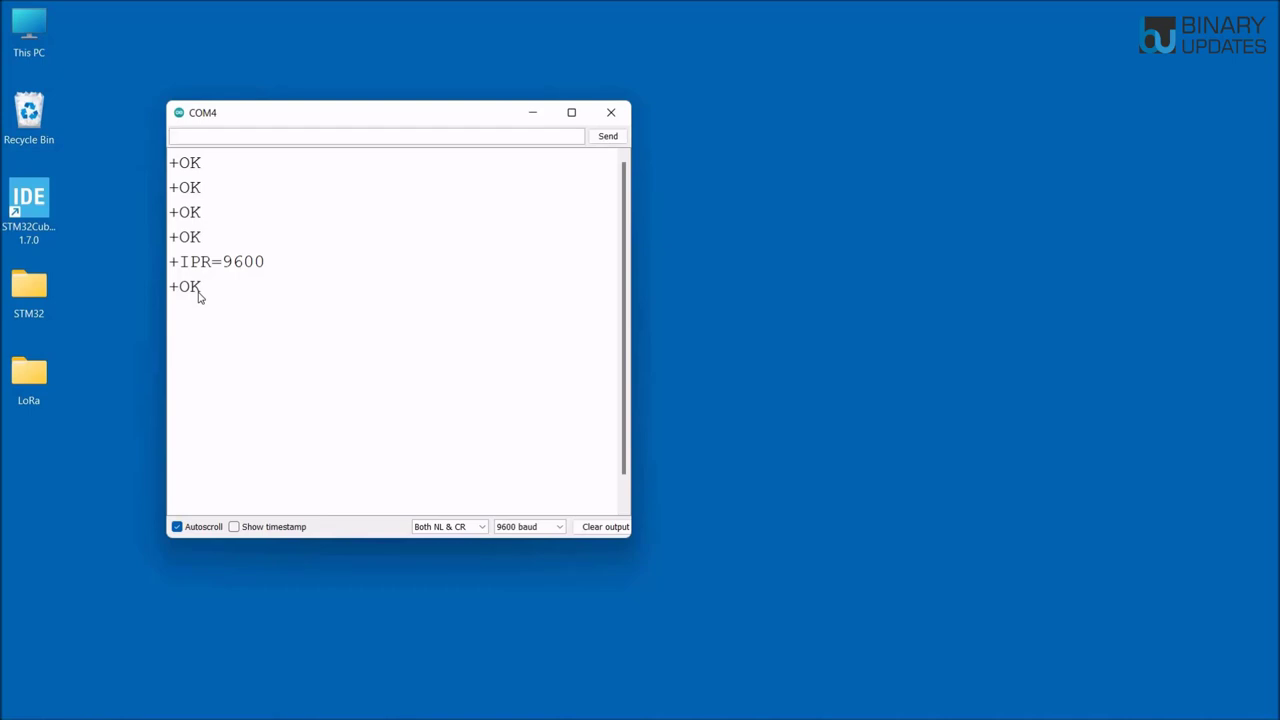
# - Switch to Device Manager, check the COM port of the second serial device, and minimise the window
pyautogui.click(771, 702)
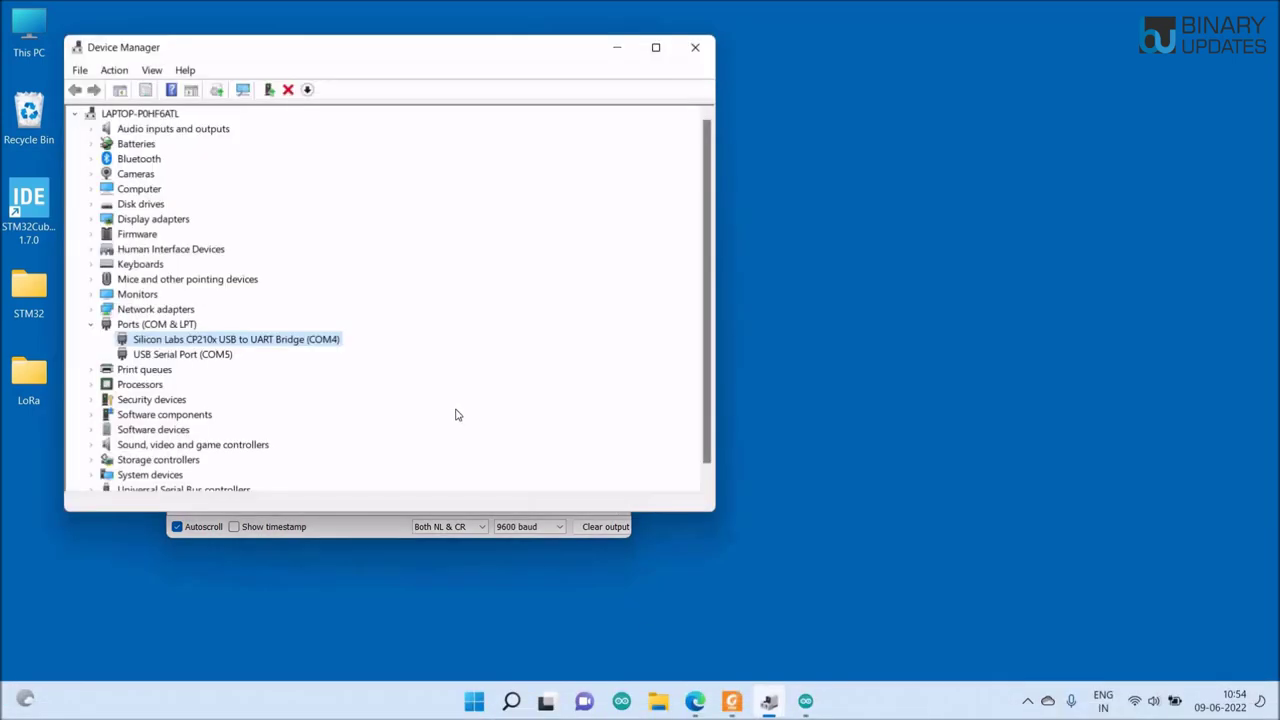
pyautogui.click(184, 358)
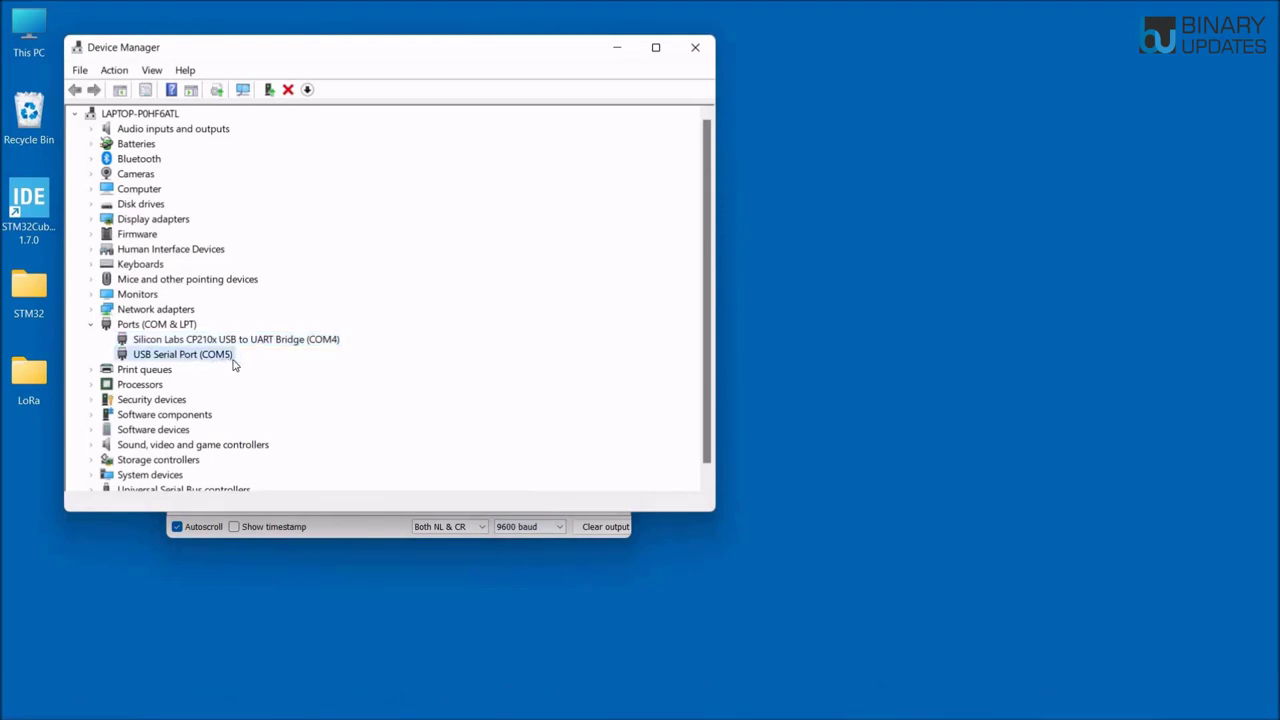
pyautogui.click(617, 48)
# - Open blank.ino from the LoRa folder's blank subfolder and place its Arduino window beside the COM4 serial monitor
pyautogui.doubleClick(32, 376)
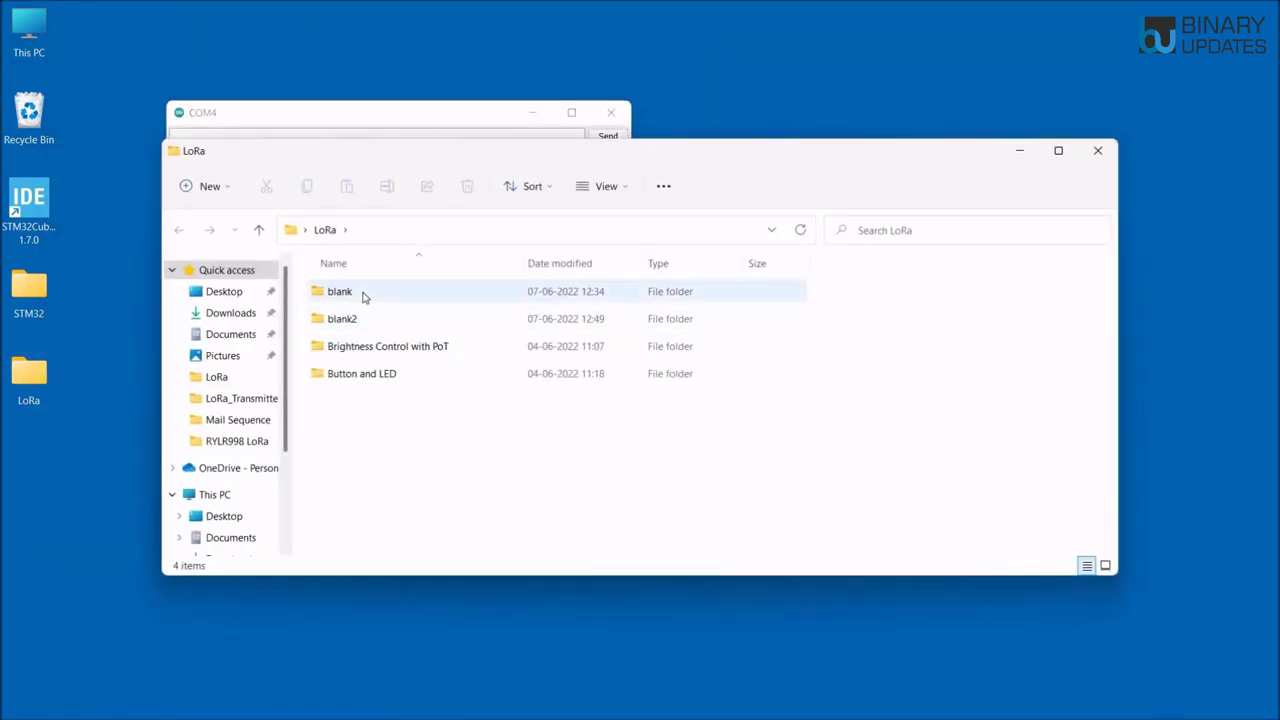
pyautogui.doubleClick(366, 293)
pyautogui.doubleClick(370, 293)
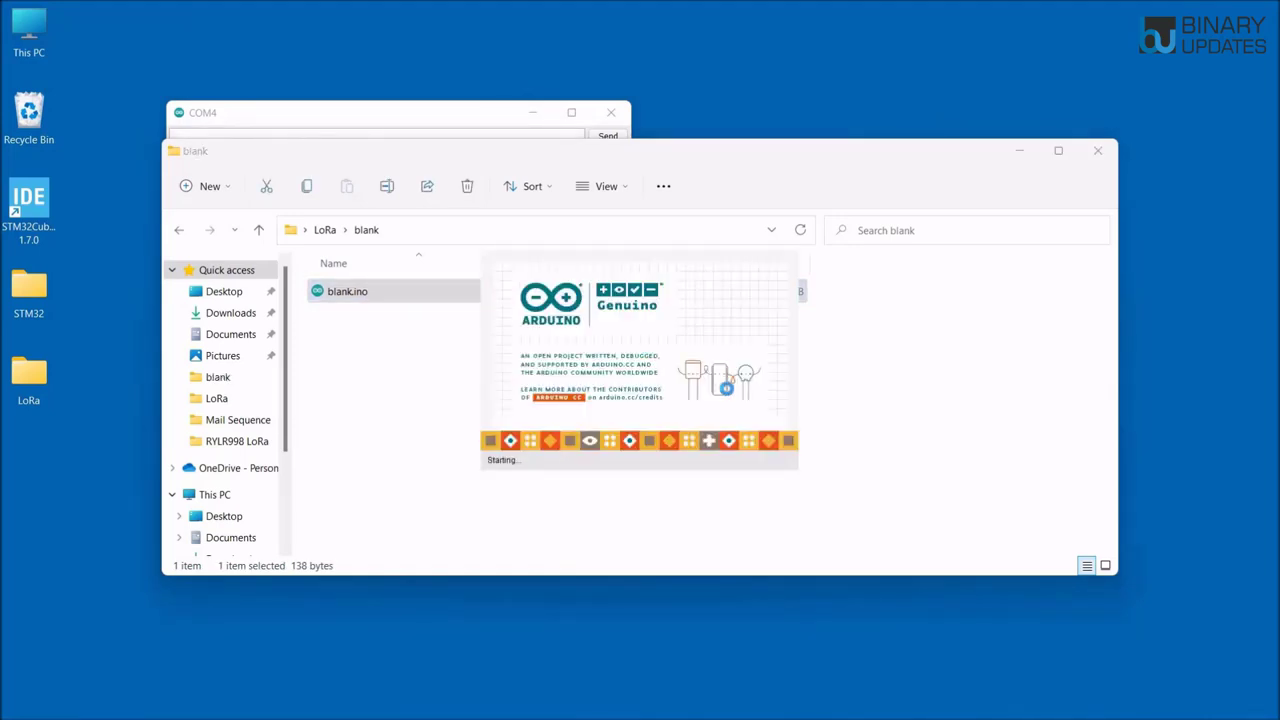
pyautogui.click(1019, 150)
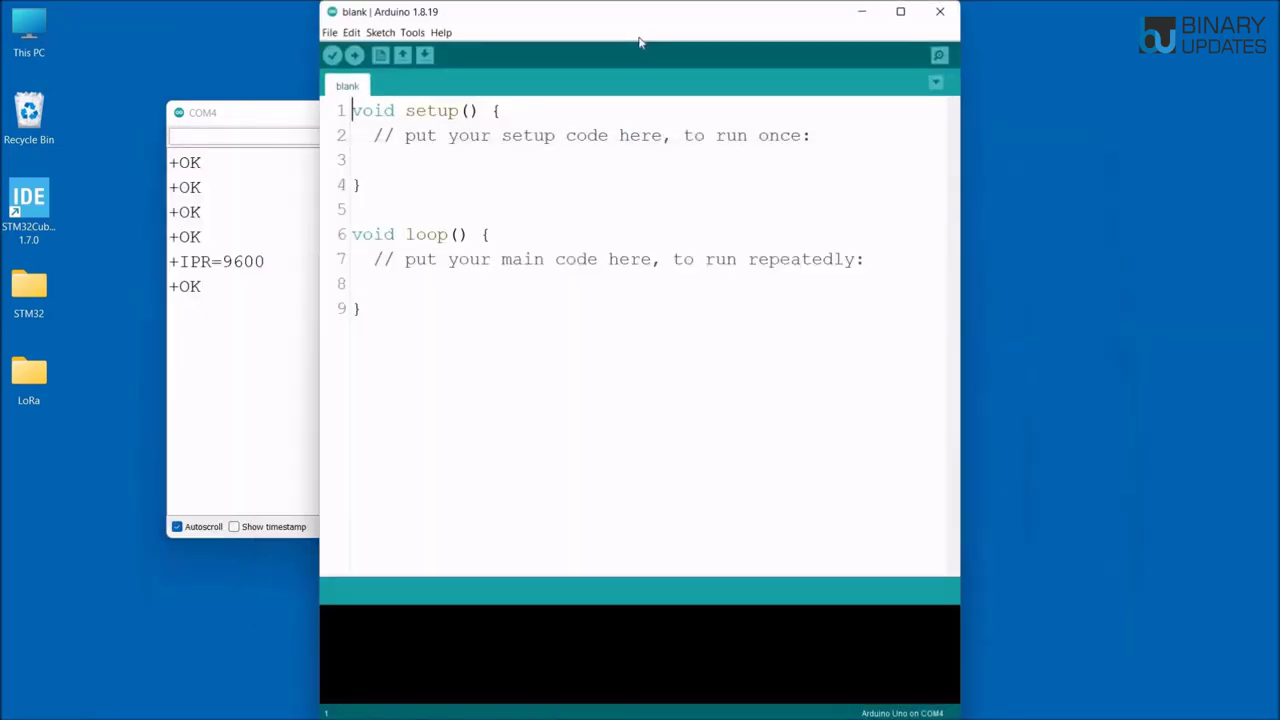
pyautogui.moveTo(525, 3); pyautogui.dragTo(527, 87)
pyautogui.moveTo(674, 102); pyautogui.dragTo(740, 72)
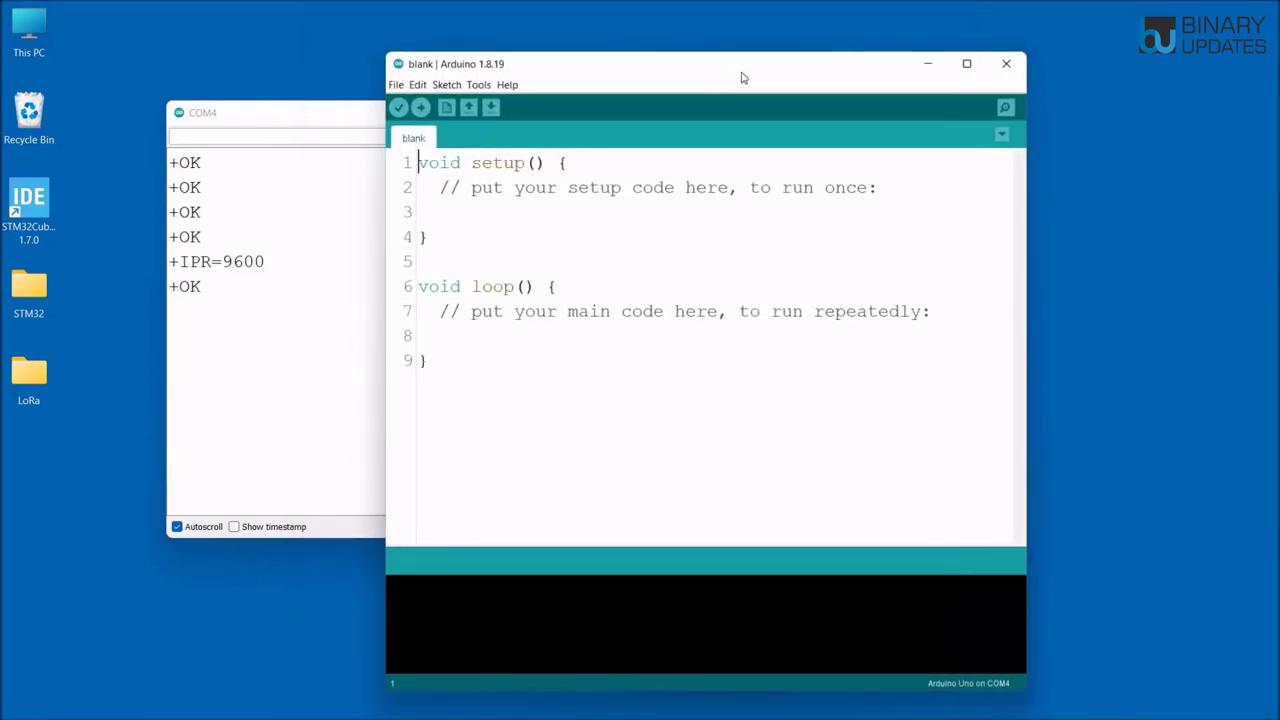
# - Select COM5 as the serial port for the blank sketch
pyautogui.click(480, 85)
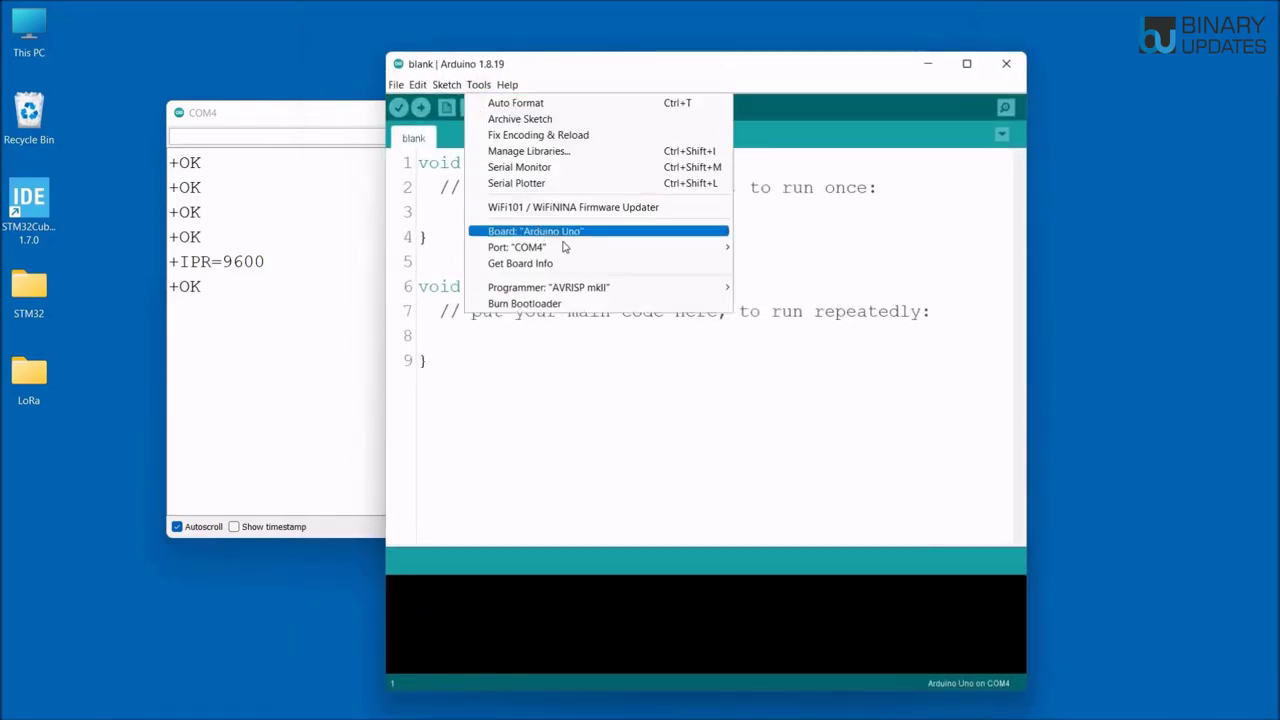
pyautogui.moveTo(590, 253)
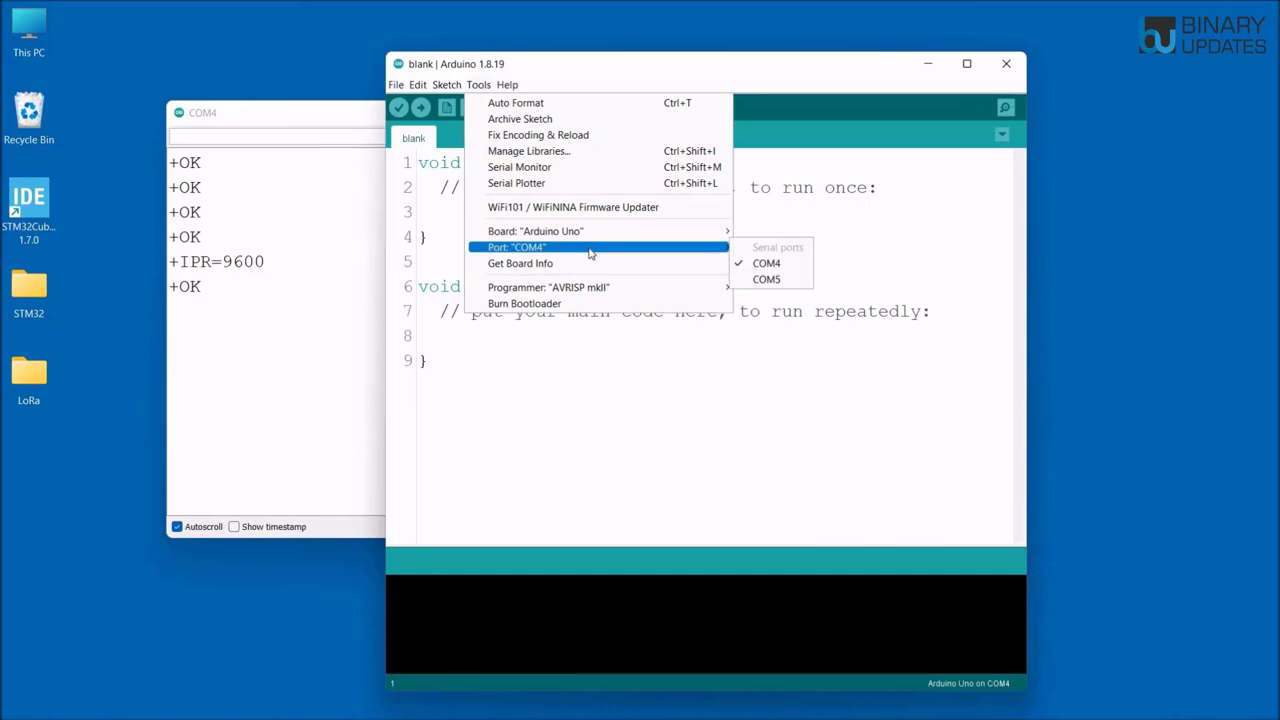
pyautogui.click(779, 282)
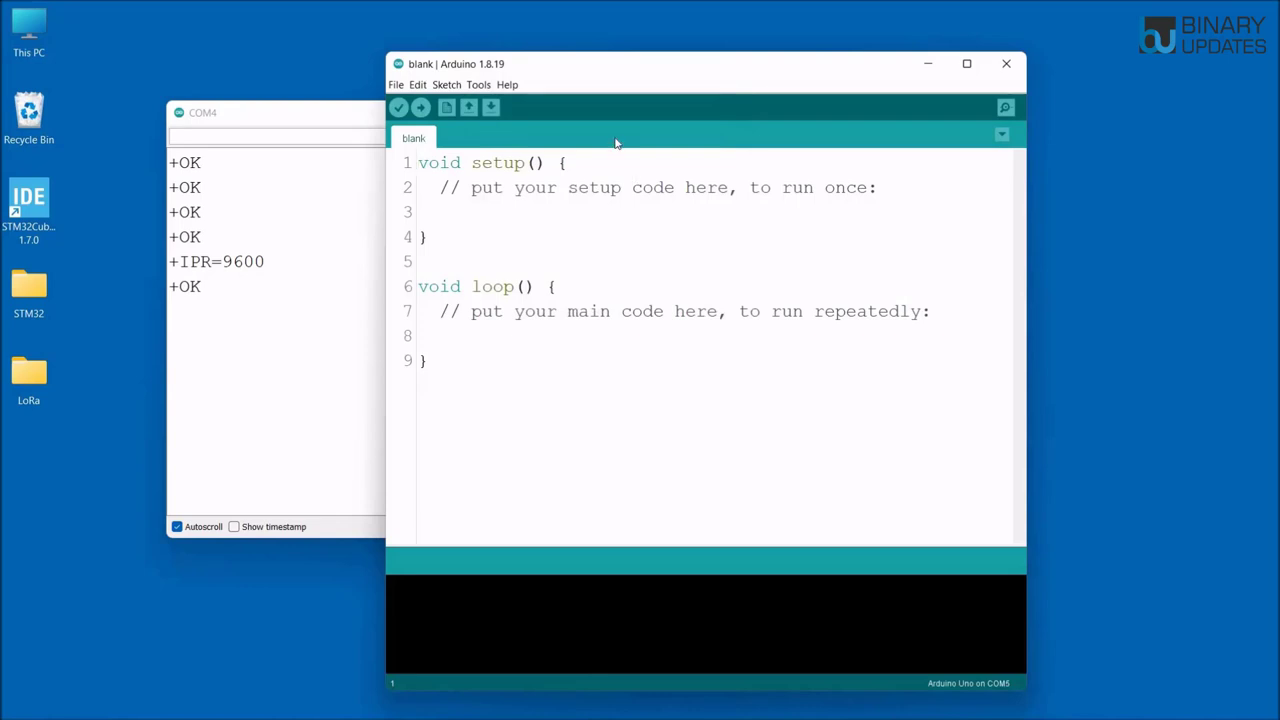
# - Open the serial monitor for COM5, minimise the blank sketch window, and place the monitor beside the COM4 one
pyautogui.click(1006, 109)
pyautogui.click(930, 66)
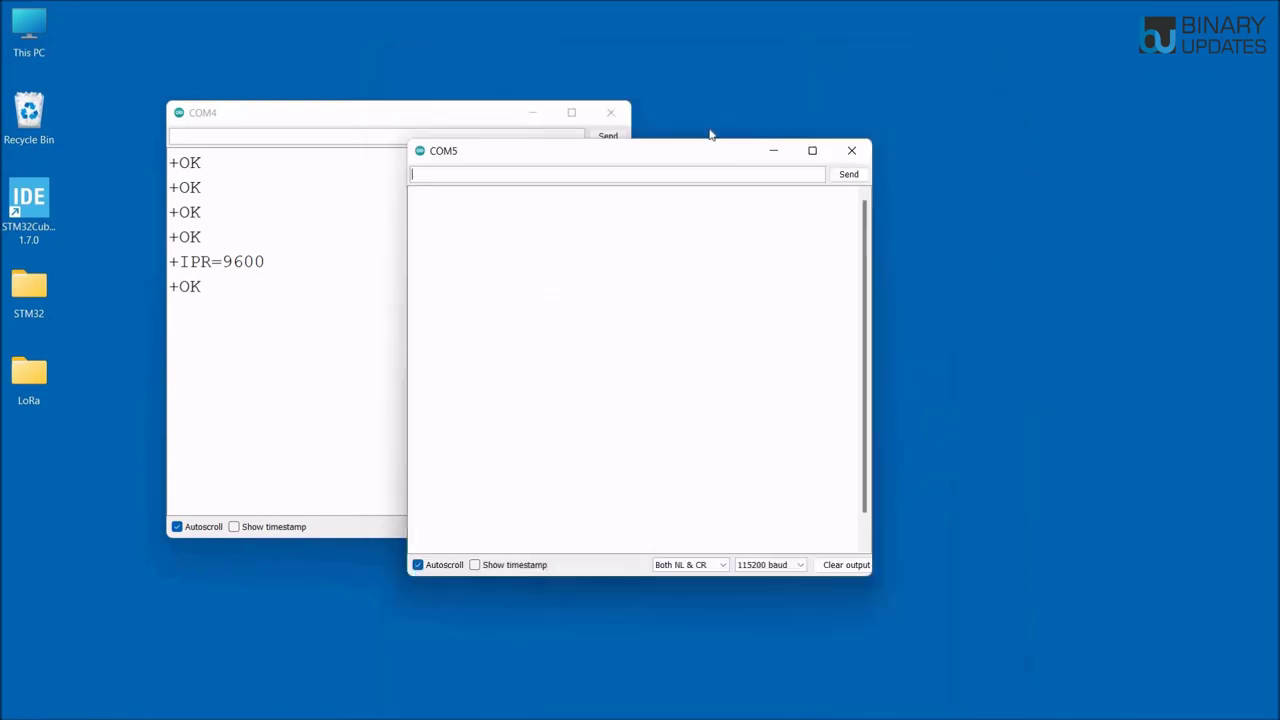
pyautogui.moveTo(694, 157); pyautogui.dragTo(933, 122)
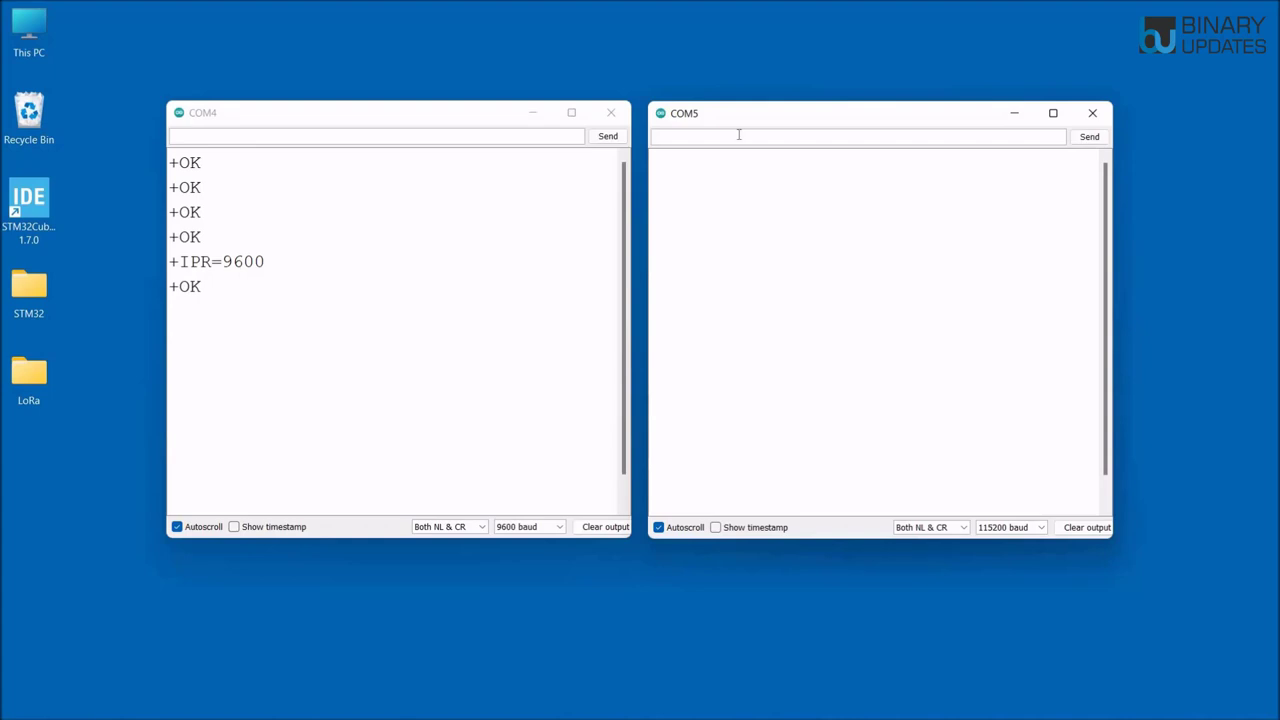
# - Send AT from the COM5 monitor to test the module, and set its address with AT+ADDRESS=1
pyautogui.write('AT')
pyautogui.press('Return')
pyautogui.write('AT')
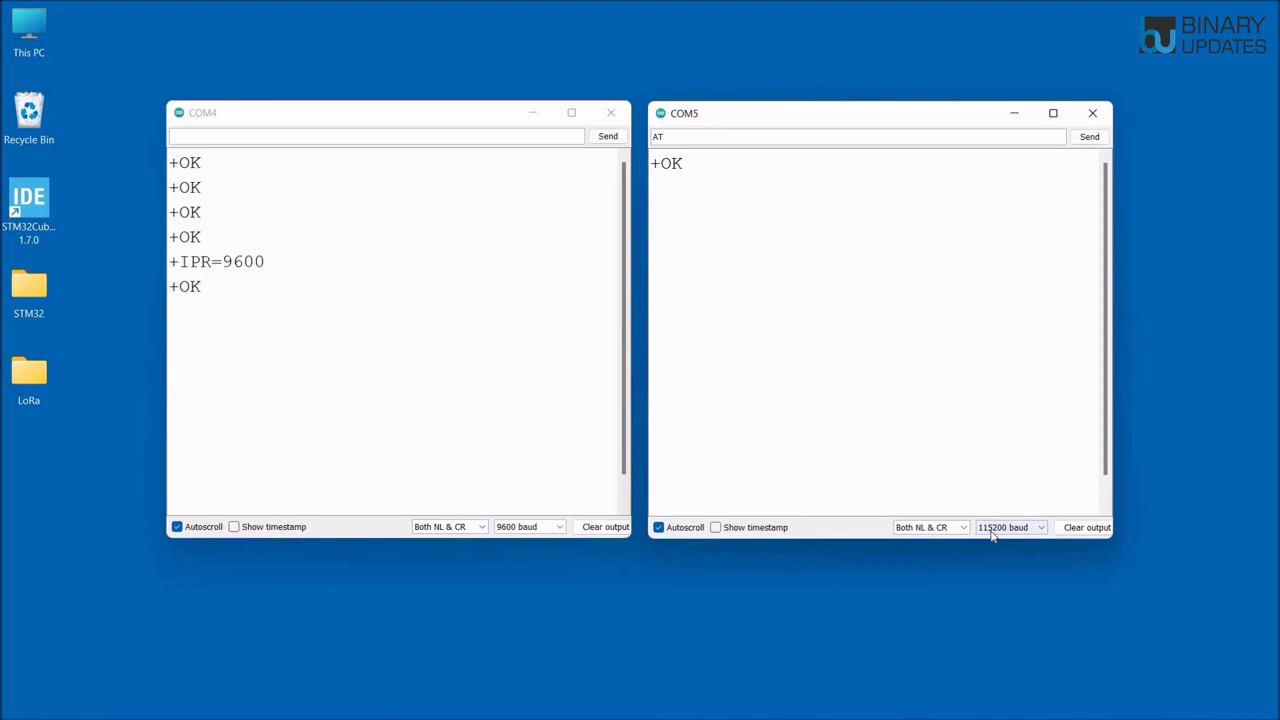
pyautogui.write('+ADDRE')
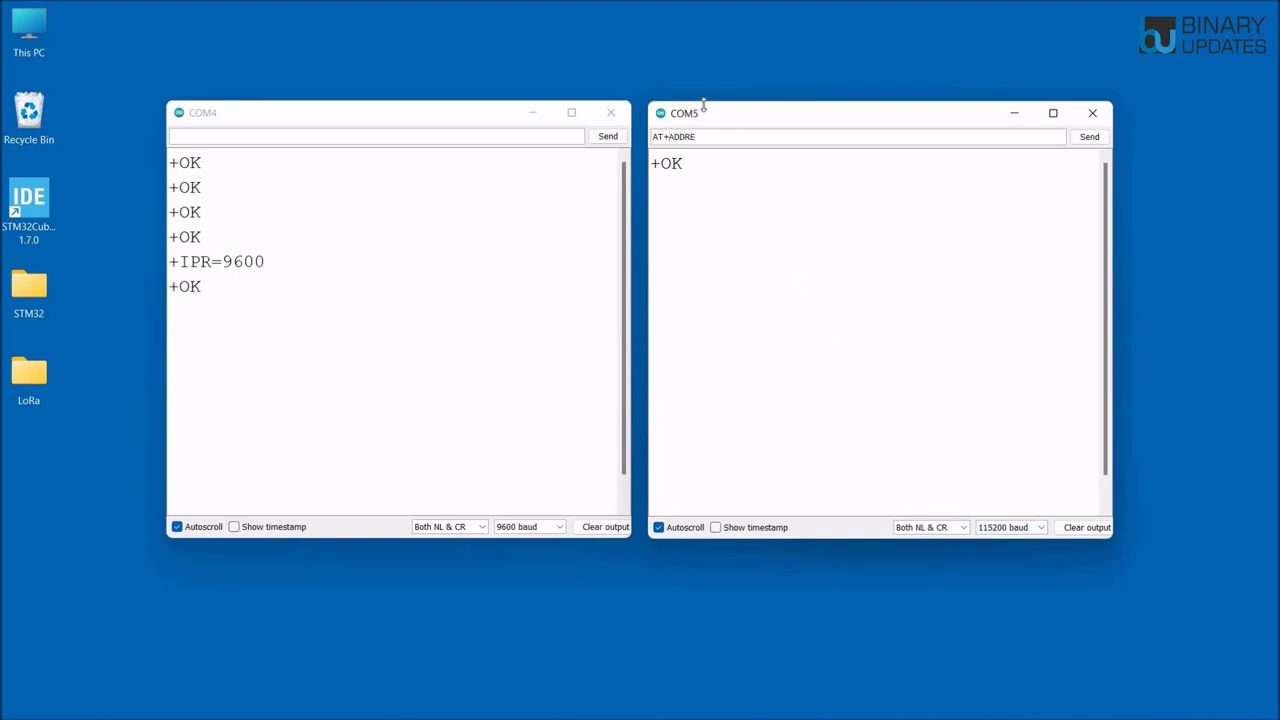
pyautogui.write('SS=1')
pyautogui.press('Return')
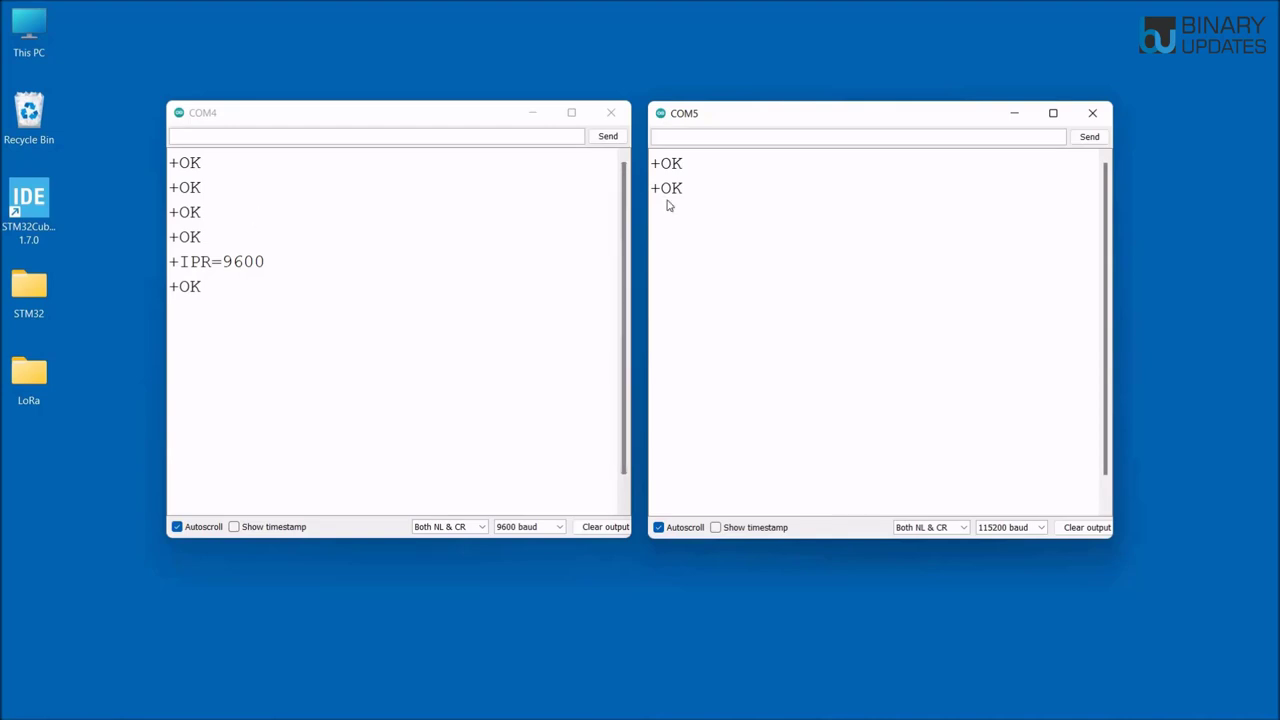
# - Set the COM5 module's network ID with AT+NETWORKID=5 and its frequency with AT+BAND=865000000
pyautogui.write('AT+NETWOR')
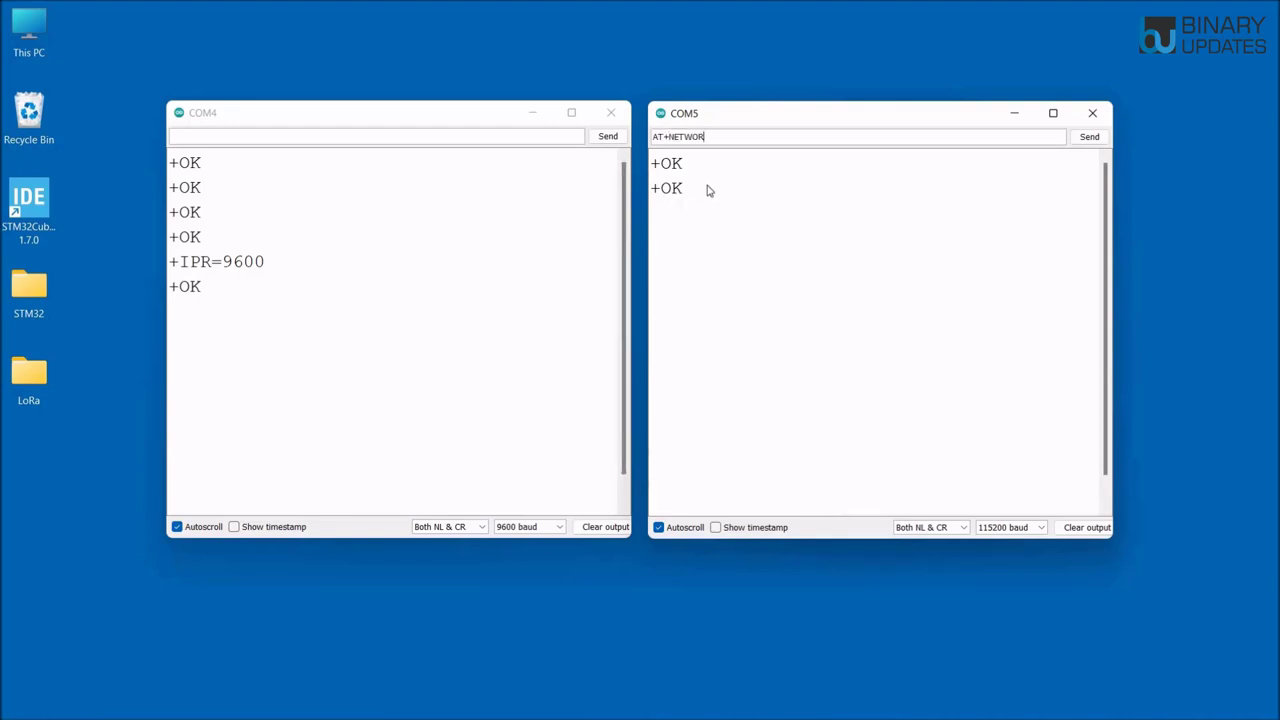
pyautogui.write('KID=5')
pyautogui.moveTo(743, 139); pyautogui.dragTo(724, 138)
pyautogui.click(727, 137)
pyautogui.press('Return')
pyautogui.write('AT+BAND=865000000')
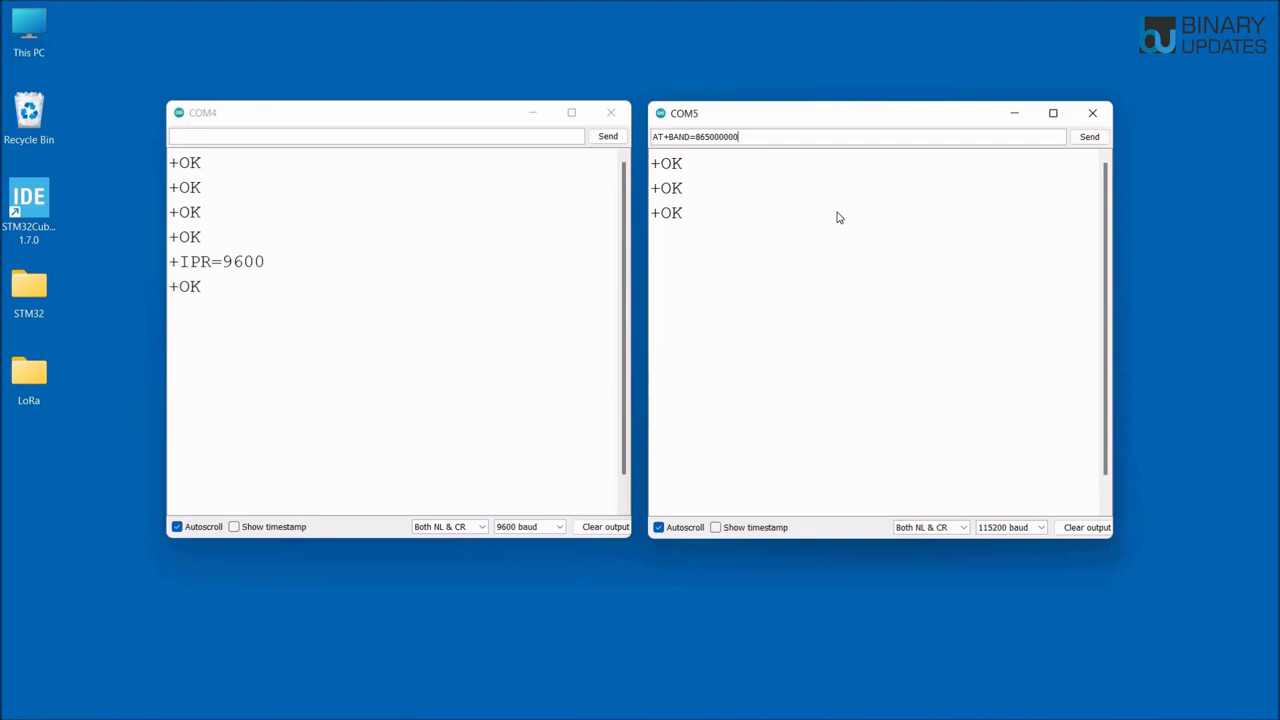
pyautogui.press('Return')
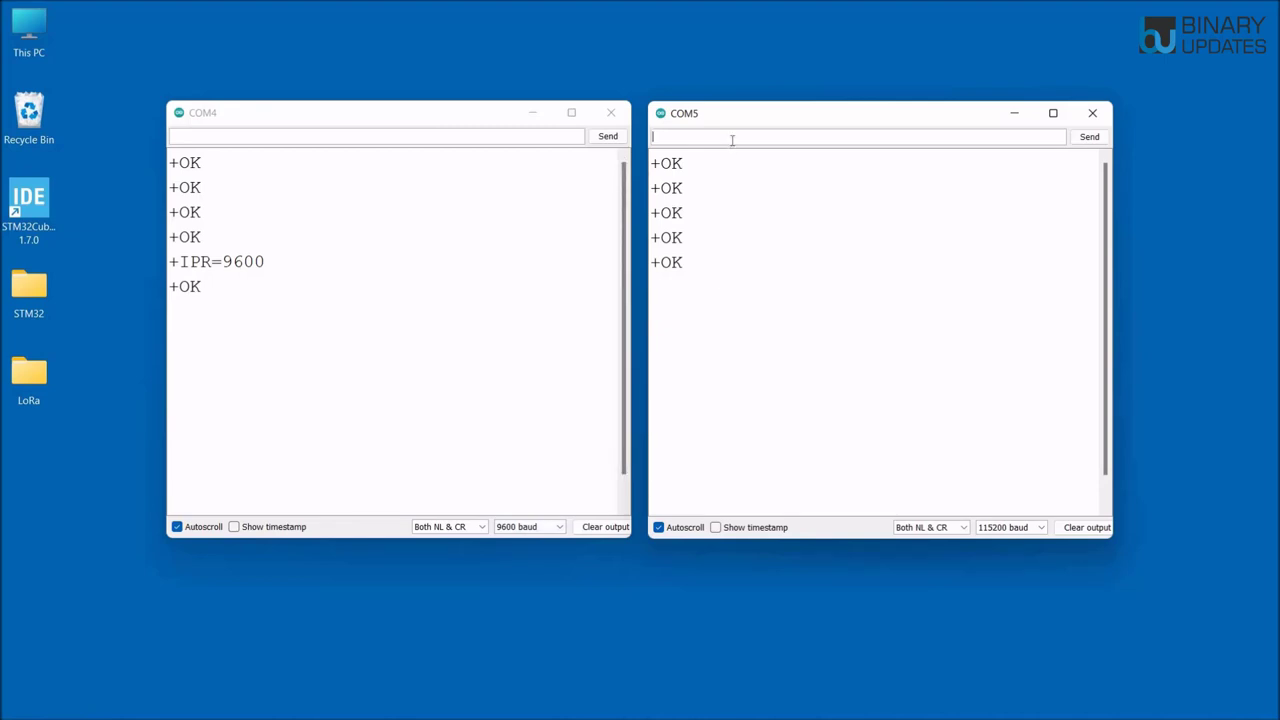
# - Set the COM5 module's speed with AT+IPR=9600 and change its serial monitor to 9600 baud
pyautogui.write('AT+IPR=9600')
pyautogui.press('Return')
pyautogui.click(1030, 528)
pyautogui.scroll(3, 1010, 580)
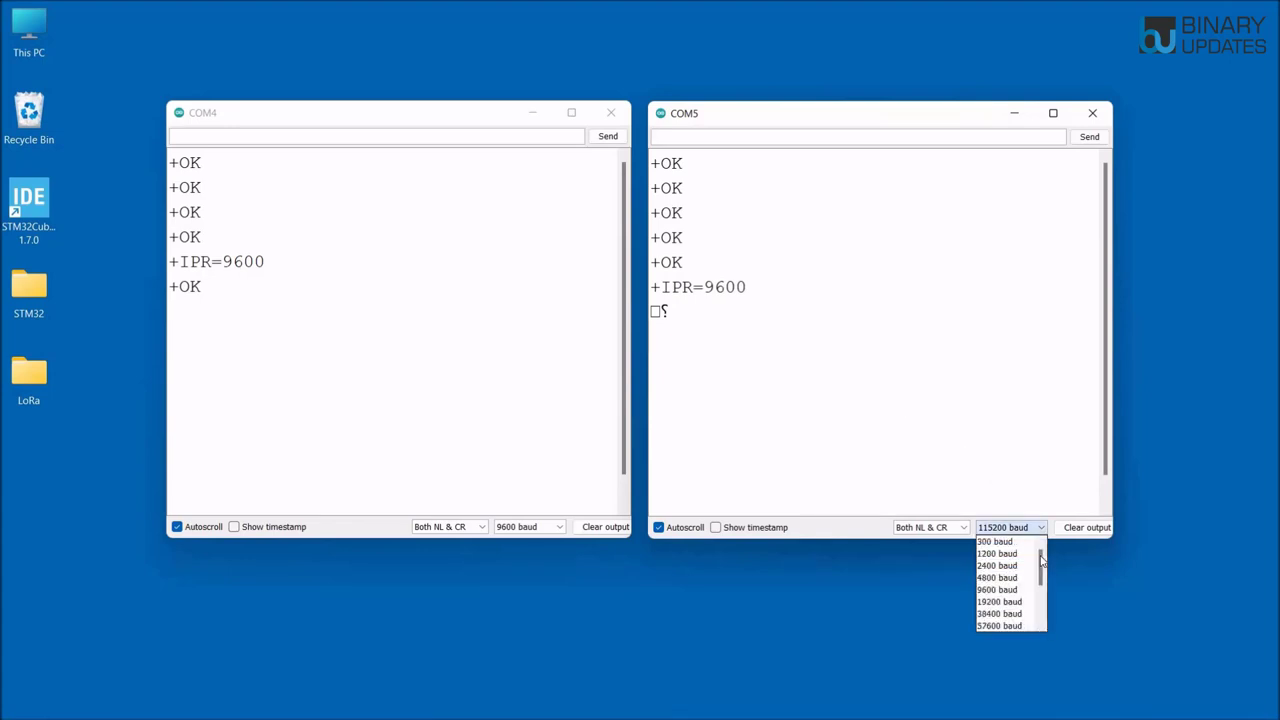
pyautogui.click(1000, 590)
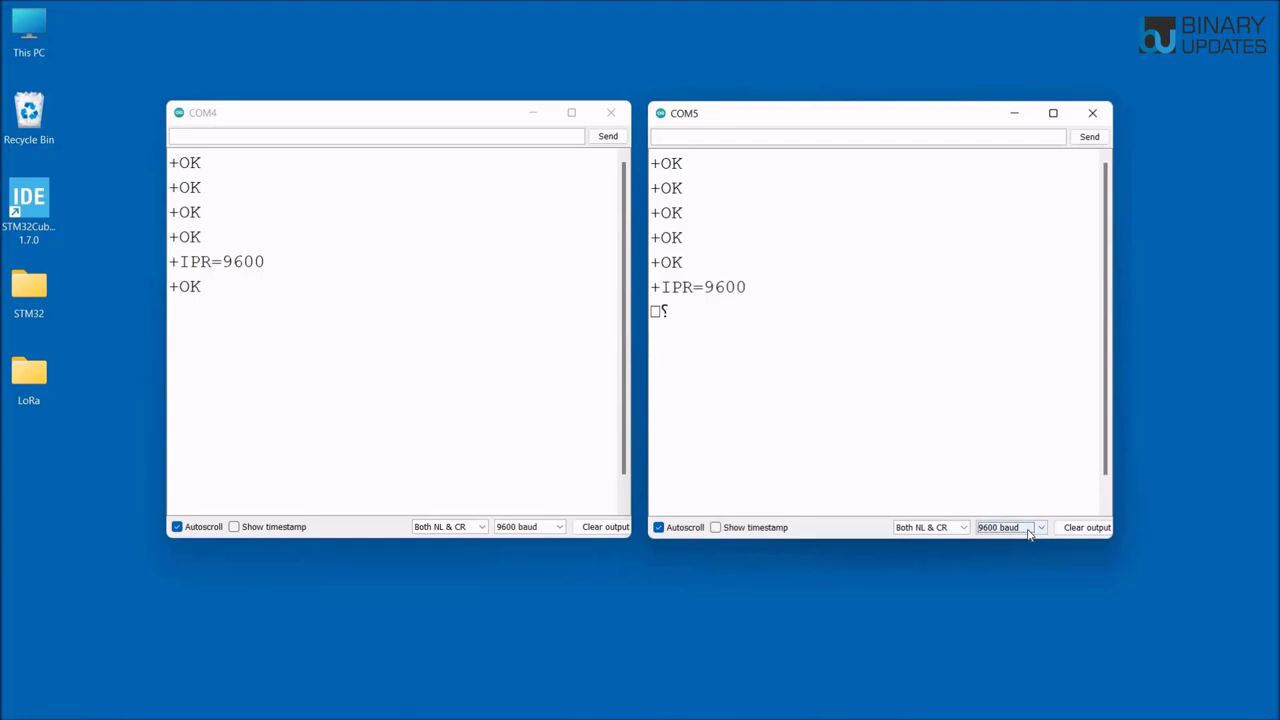
# - Send AT from the COM5 monitor to test the second module at the new speed
pyautogui.click(746, 143)
pyautogui.write('A')
pyautogui.press('Return')
# - Transmit the 6-character message BINARY to address 1 from the COM4 module with AT+SEND=1,6,BINARY
pyautogui.click(312, 138)
pyautogui.write('A')
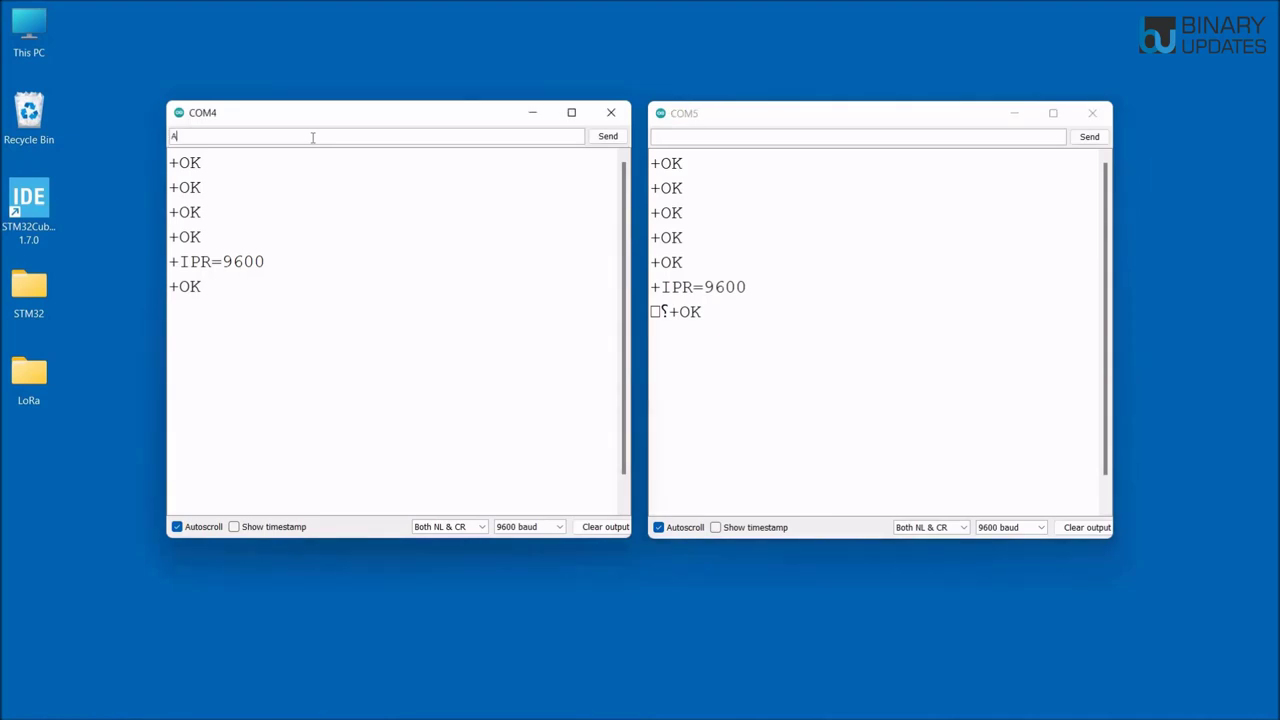
pyautogui.write('T+SEND')
pyautogui.write('=1,6,BINARY')
pyautogui.moveTo(260, 137); pyautogui.dragTo(232, 137)
pyautogui.click(218, 136)
pyautogui.moveTo(259, 137); pyautogui.dragTo(229, 137)
pyautogui.click(272, 139)
pyautogui.press('Return')
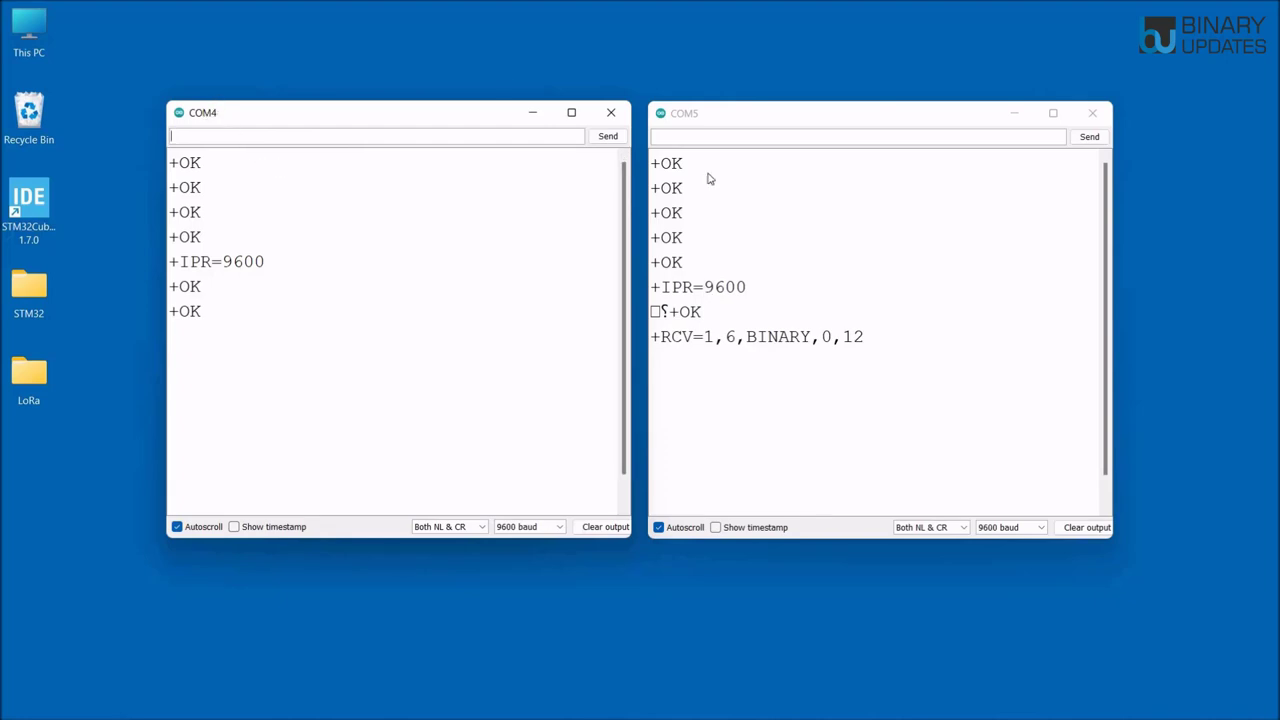
# - Check the message received on COM5 and transmit a reply from that module with AT+SEND=1,7,UPDATES
pyautogui.moveTo(747, 340); pyautogui.dragTo(812, 345)
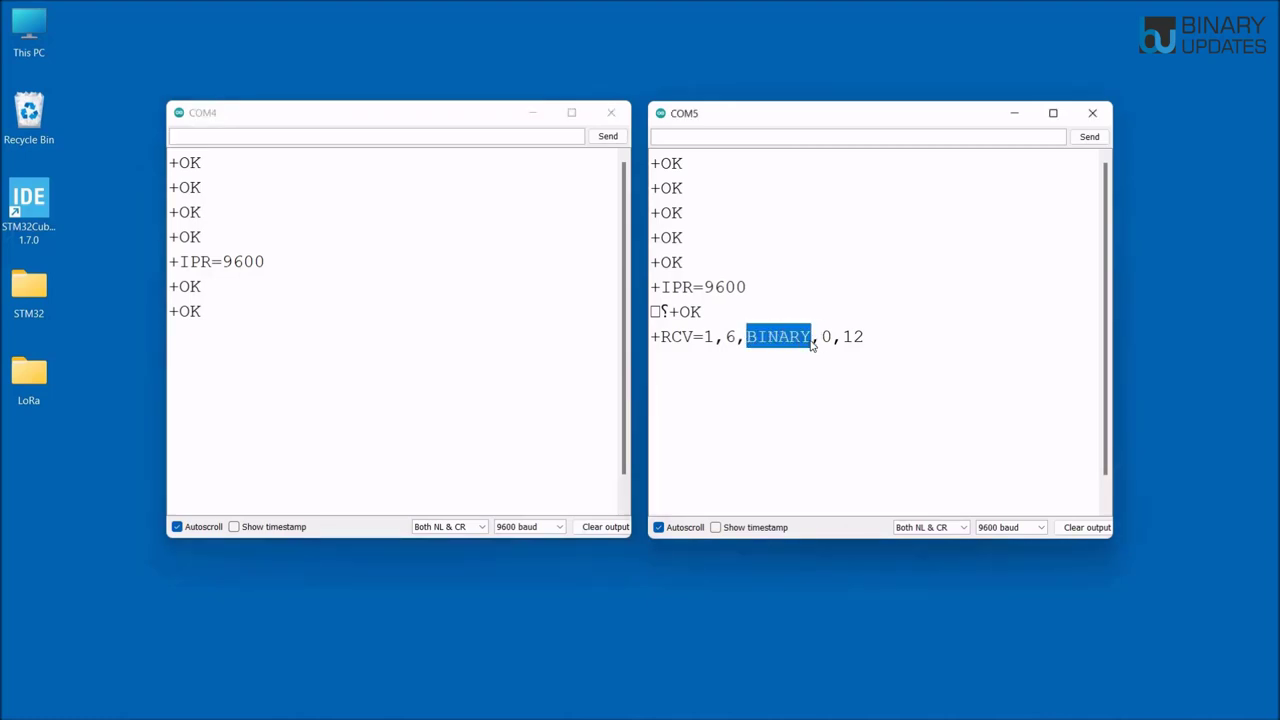
pyautogui.click(775, 136)
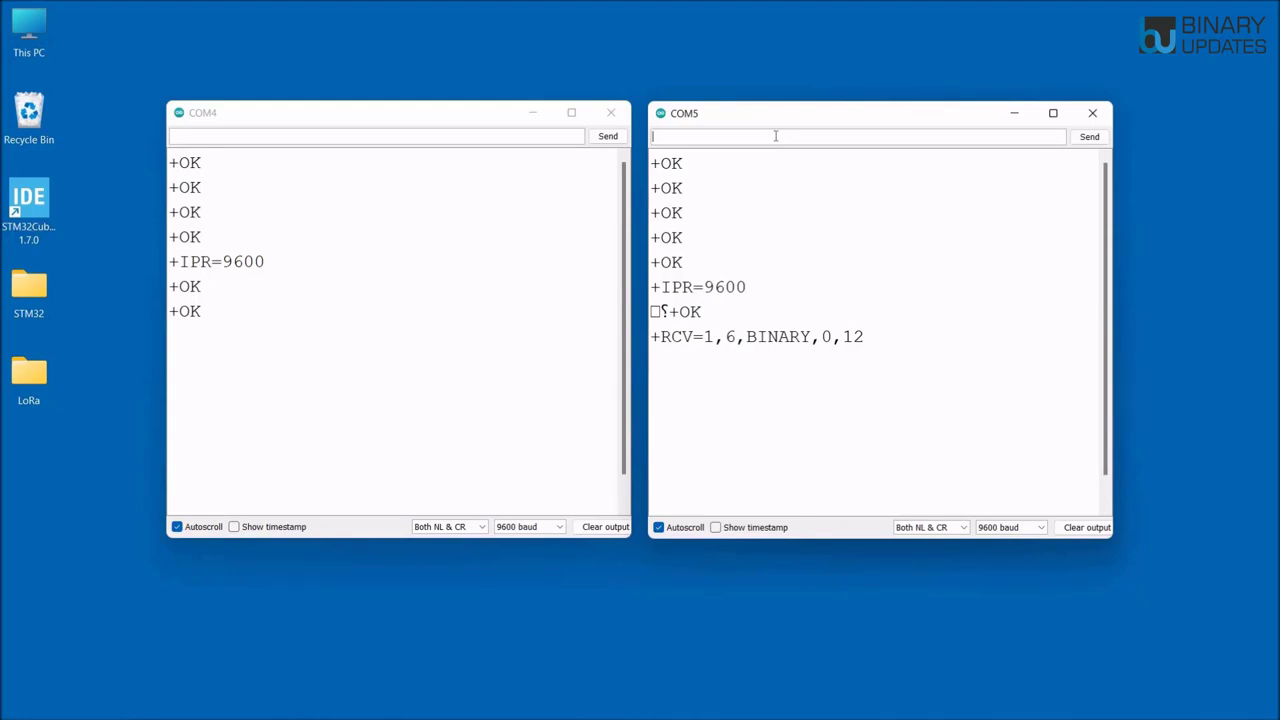
pyautogui.write('AT+SEND=1,7,UPDATES')
pyautogui.press('Return')
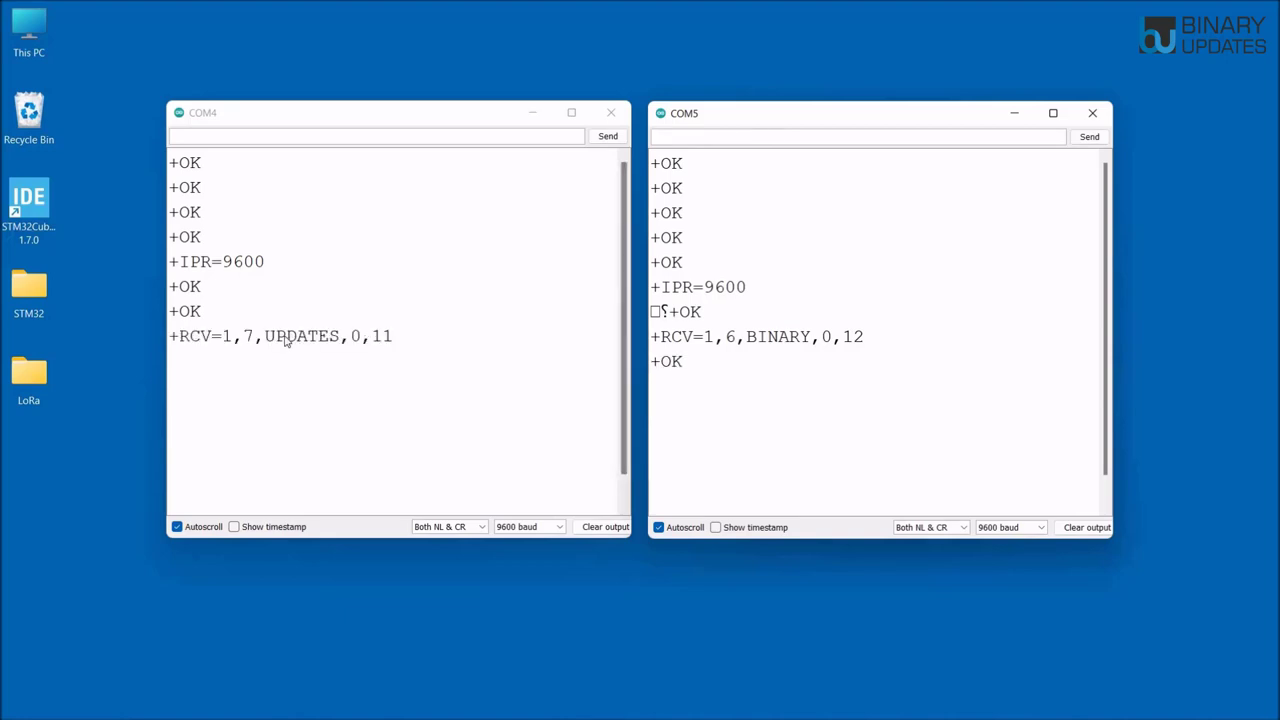